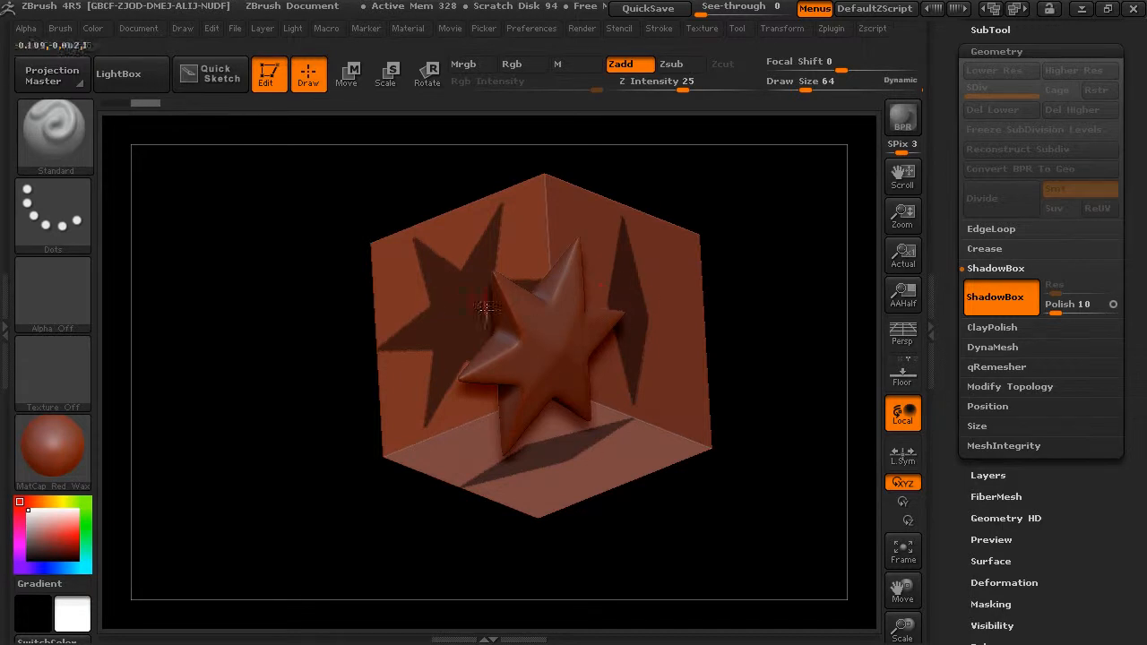
Clear the existing star-shaped masks from the ShadowBox walls
{"action": "left_click_drag", "start_coordinate": [782, 311], "coordinate": [786, 272]}
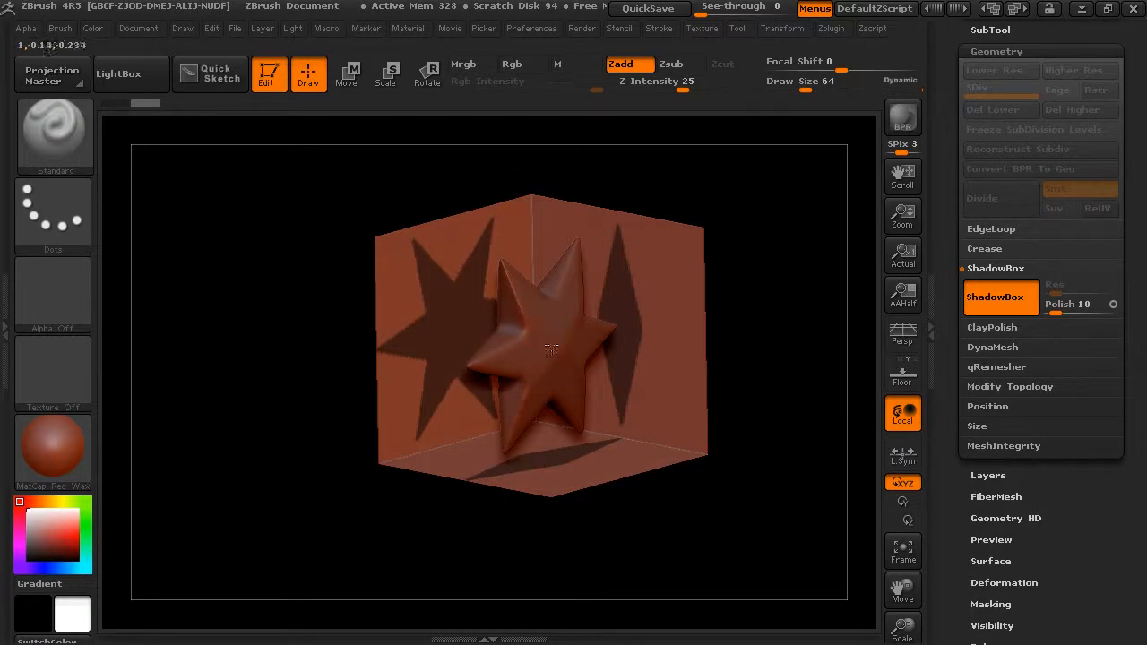
{"action": "left_click_drag", "start_coordinate": [748, 317], "coordinate": [786, 269], "text": "shift"}
{"action": "mouse_move", "coordinate": [779, 195]}
{"action": "left_mouse_down", "text": "ctrl+shift"}
{"action": "mouse_move", "coordinate": [656, 388]}
{"action": "mouse_move", "coordinate": [748, 318]}
{"action": "left_mouse_up", "text": "ctrl+shift"}
{"action": "mouse_move", "coordinate": [775, 203]}
{"action": "left_mouse_down", "text": "ctrl"}
{"action": "mouse_move", "coordinate": [641, 423]}
{"action": "mouse_move", "coordinate": [347, 524]}
{"action": "left_mouse_up", "text": "ctrl"}
Paint a freehand figure-eight mask with two open loops on the side wall of the ShadowBox
{"action": "left_click_drag", "start_coordinate": [774, 393], "coordinate": [709, 410]}
{"action": "left_click_drag", "start_coordinate": [742, 308], "coordinate": [760, 331], "text": "alt"}
{"action": "key", "text": "ctrl"}
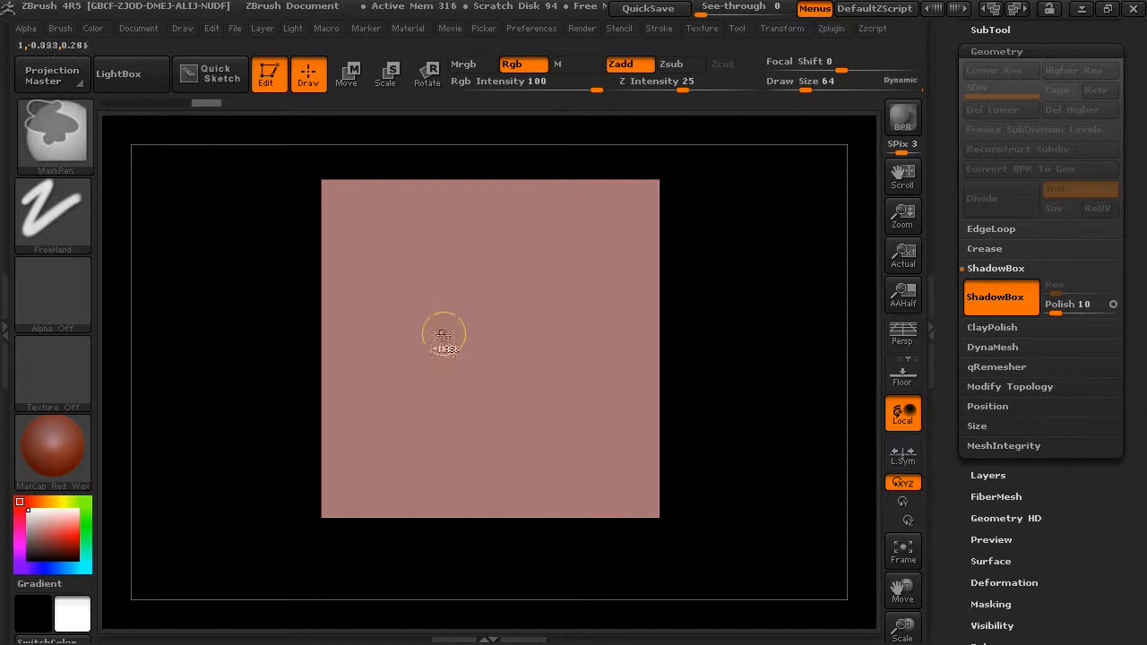
{"action": "mouse_move", "coordinate": [404, 279]}
{"action": "left_mouse_down", "text": "ctrl"}
{"action": "mouse_move", "coordinate": [387, 336]}
{"action": "mouse_move", "coordinate": [525, 434]}
{"action": "mouse_move", "coordinate": [595, 395]}
{"action": "mouse_move", "coordinate": [556, 320]}
{"action": "mouse_move", "coordinate": [516, 363]}
{"action": "left_mouse_up", "text": "ctrl"}
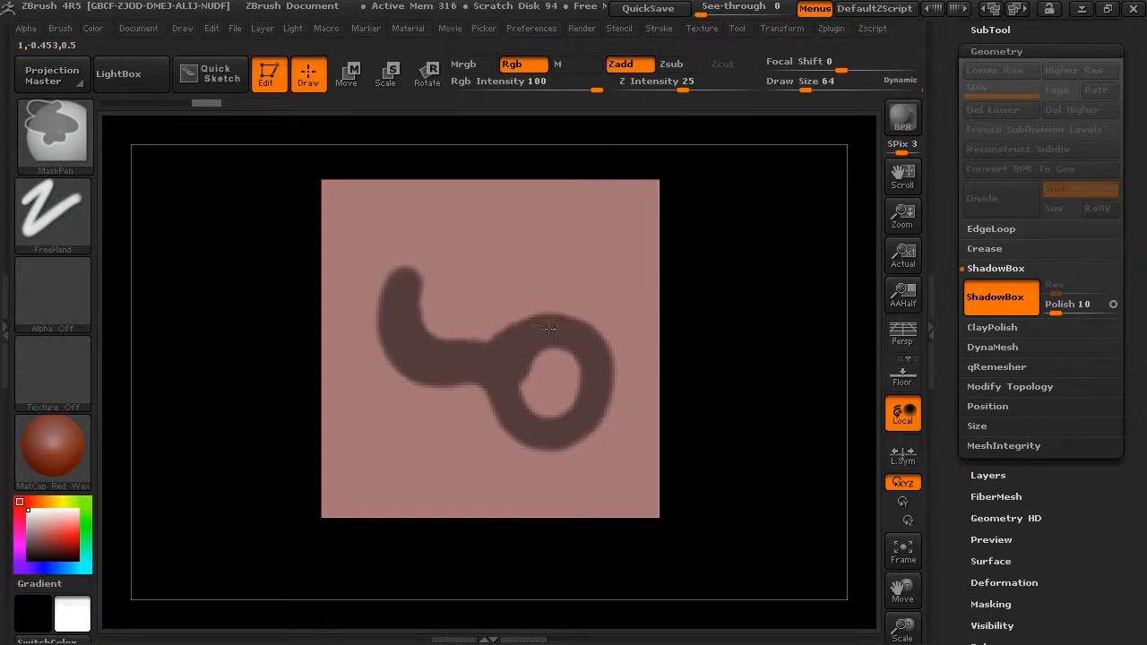
{"action": "mouse_move", "coordinate": [404, 301]}
{"action": "left_mouse_down", "text": "ctrl"}
{"action": "mouse_move", "coordinate": [452, 244]}
{"action": "mouse_move", "coordinate": [520, 285]}
{"action": "mouse_move", "coordinate": [518, 317]}
{"action": "left_mouse_up", "text": "ctrl"}
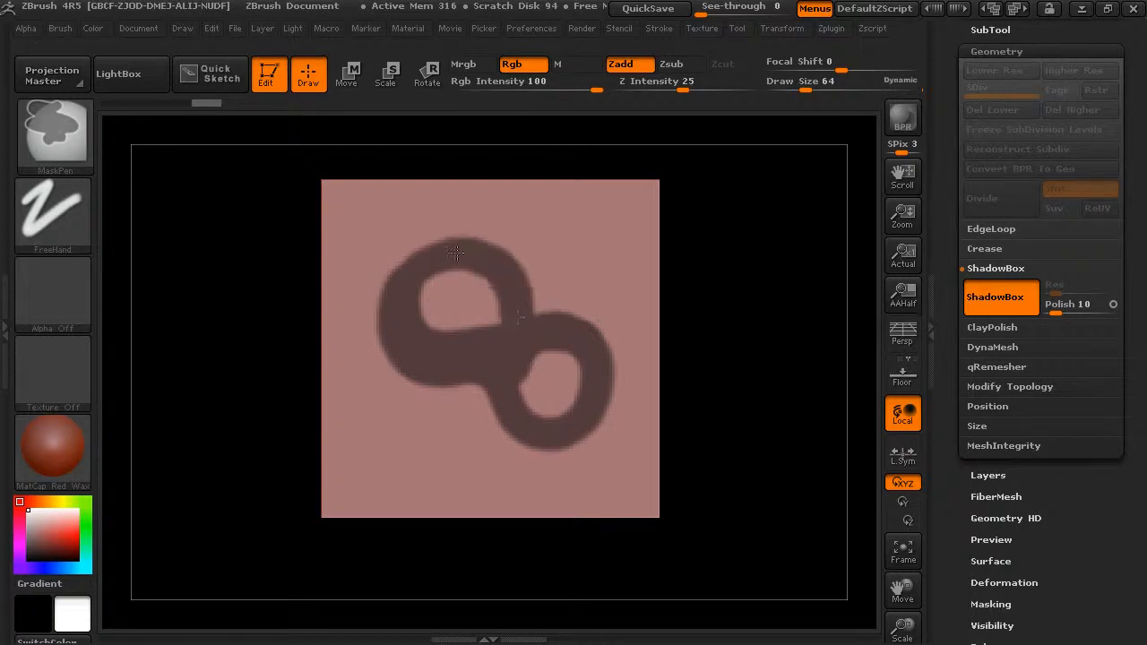
{"action": "left_click_drag", "start_coordinate": [408, 297], "coordinate": [412, 335], "text": "ctrl"}
Mask a narrow vertical strip on the adjacent wall to limit the depth of the figure-eight shape
{"action": "mouse_move", "coordinate": [778, 256]}
{"action": "left_mouse_down"}
{"action": "mouse_move", "coordinate": [776, 281]}
{"action": "mouse_move", "coordinate": [794, 287]}
{"action": "mouse_move", "coordinate": [740, 290]}
{"action": "mouse_move", "coordinate": [759, 282]}
{"action": "mouse_move", "coordinate": [617, 321]}
{"action": "left_mouse_up"}
{"action": "left_click_drag", "start_coordinate": [760, 328], "coordinate": [733, 312]}
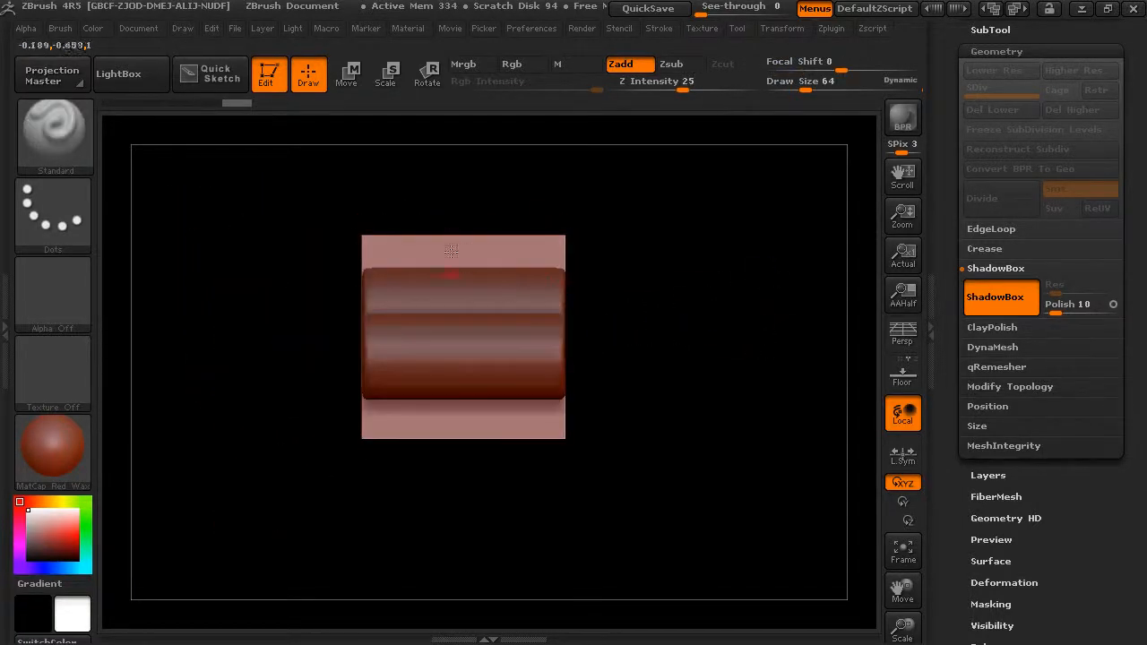
{"action": "left_click_drag", "start_coordinate": [643, 286], "coordinate": [745, 279], "text": "alt"}
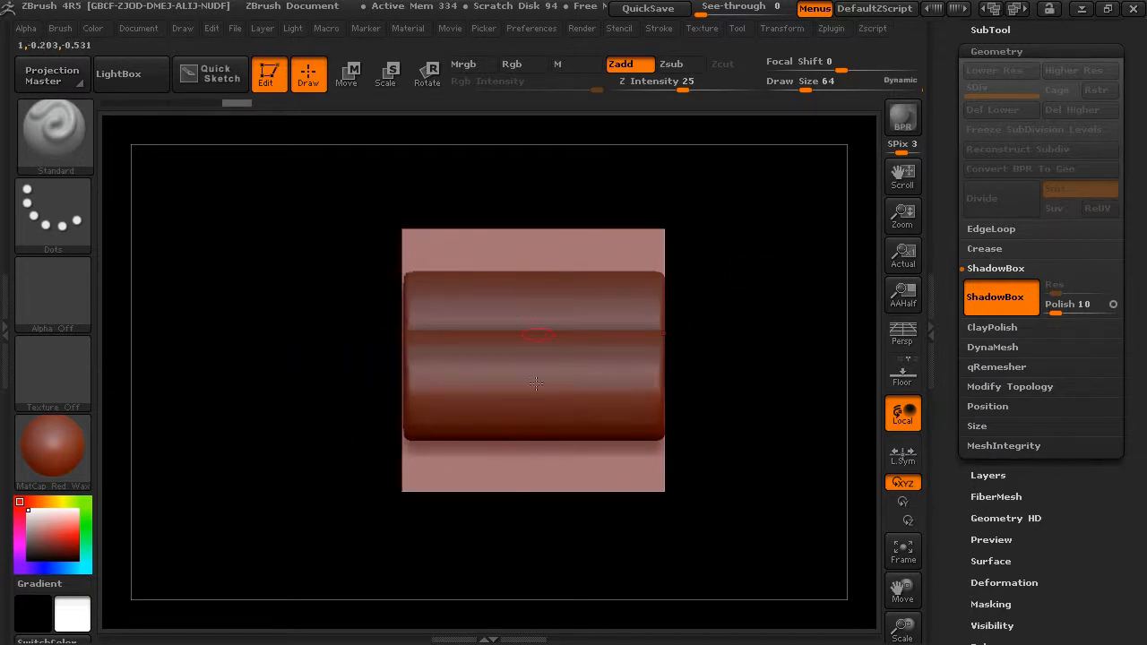
{"action": "mouse_move", "coordinate": [522, 180]}
{"action": "left_mouse_down", "text": "ctrl"}
{"action": "mouse_move", "coordinate": [568, 404]}
{"action": "mouse_move", "coordinate": [557, 467]}
{"action": "left_mouse_up", "text": "ctrl"}
{"action": "mouse_move", "coordinate": [759, 315]}
{"action": "left_mouse_down"}
{"action": "mouse_move", "coordinate": [789, 316]}
{"action": "mouse_move", "coordinate": [764, 323]}
{"action": "left_mouse_up"}
{"action": "left_click_drag", "start_coordinate": [769, 167], "coordinate": [724, 363]}
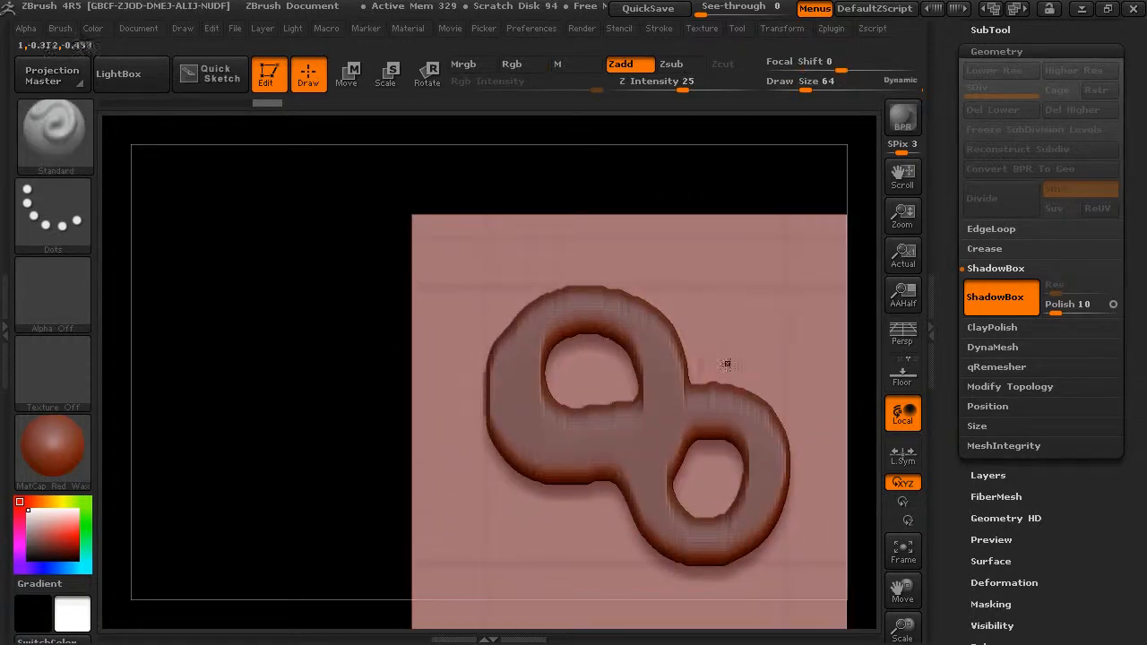
Turn off ShadowBox and set its resolution to 512
{"action": "left_click", "coordinate": [1003, 300]}
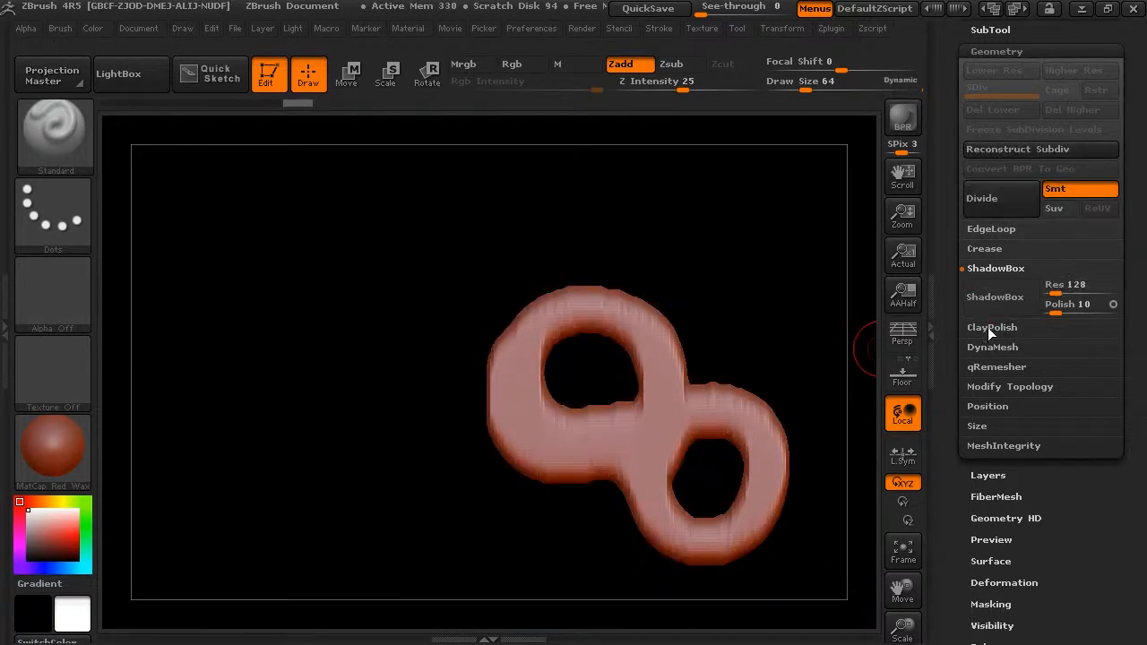
{"action": "left_click", "coordinate": [1071, 288]}
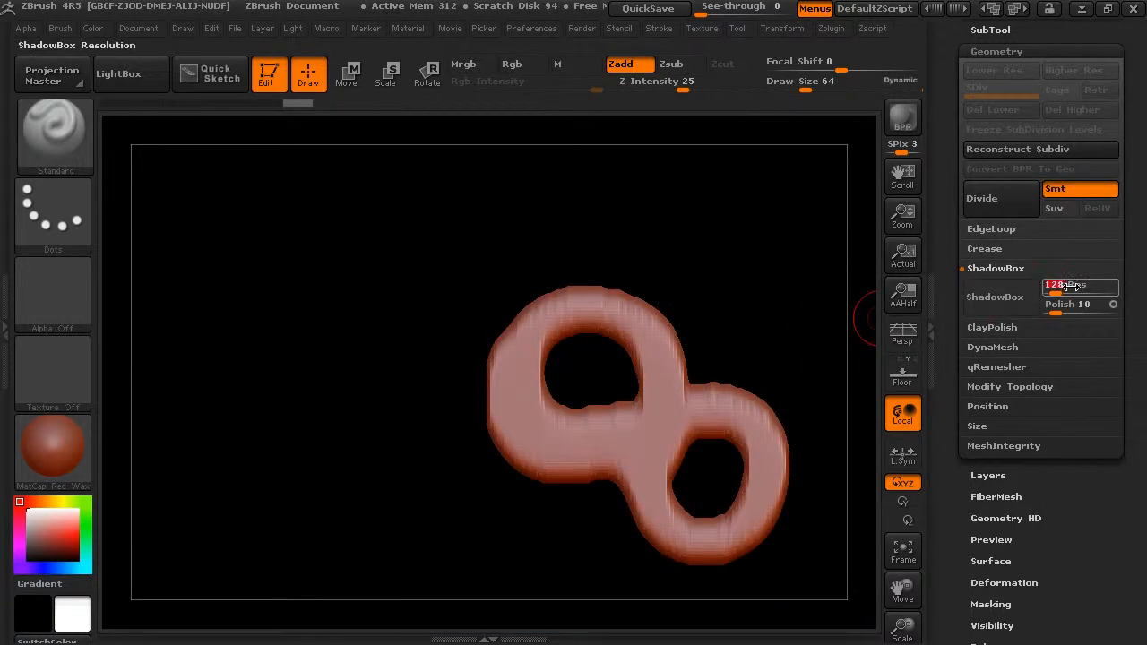
{"action": "type", "text": "512"}
{"action": "key", "text": "Return"}
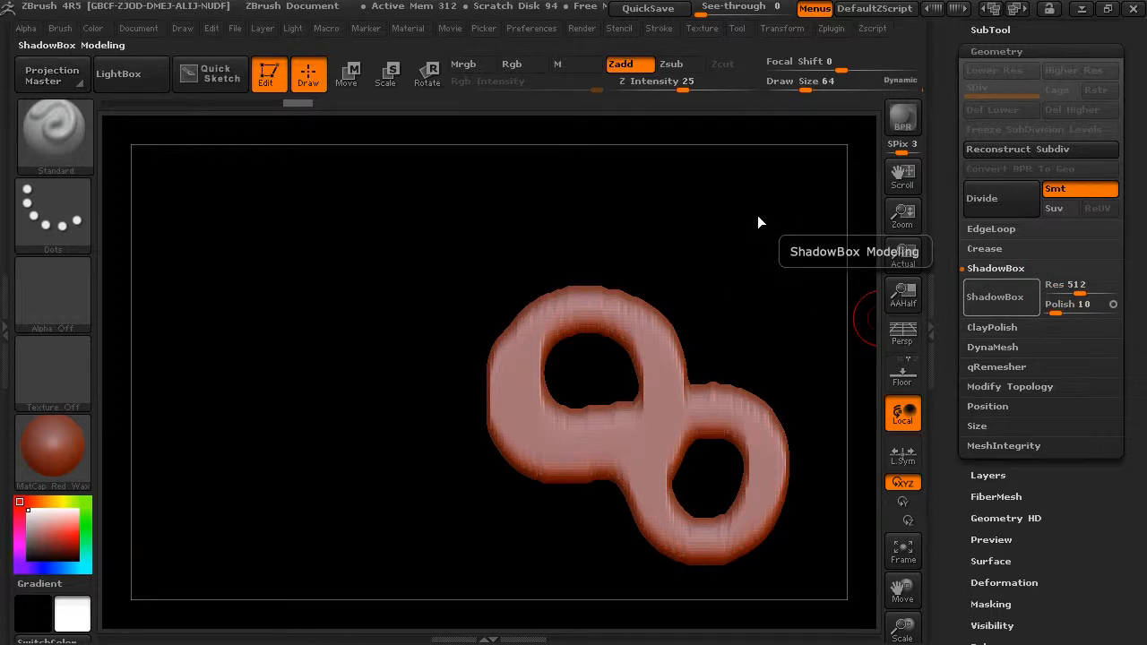
Turn ShadowBox back on at the new resolution and clear the masks from its walls
{"action": "mouse_move", "coordinate": [765, 180]}
{"action": "left_mouse_down"}
{"action": "mouse_move", "coordinate": [691, 171]}
{"action": "mouse_move", "coordinate": [684, 192]}
{"action": "left_mouse_up"}
{"action": "left_click_drag", "start_coordinate": [532, 219], "coordinate": [732, 288], "text": "ctrl"}
{"action": "left_click_drag", "start_coordinate": [738, 190], "coordinate": [780, 192]}
{"action": "mouse_move", "coordinate": [801, 258]}
{"action": "left_mouse_down", "text": "ctrl"}
{"action": "mouse_move", "coordinate": [707, 494]}
{"action": "mouse_move", "coordinate": [455, 562]}
{"action": "left_mouse_up", "text": "ctrl"}
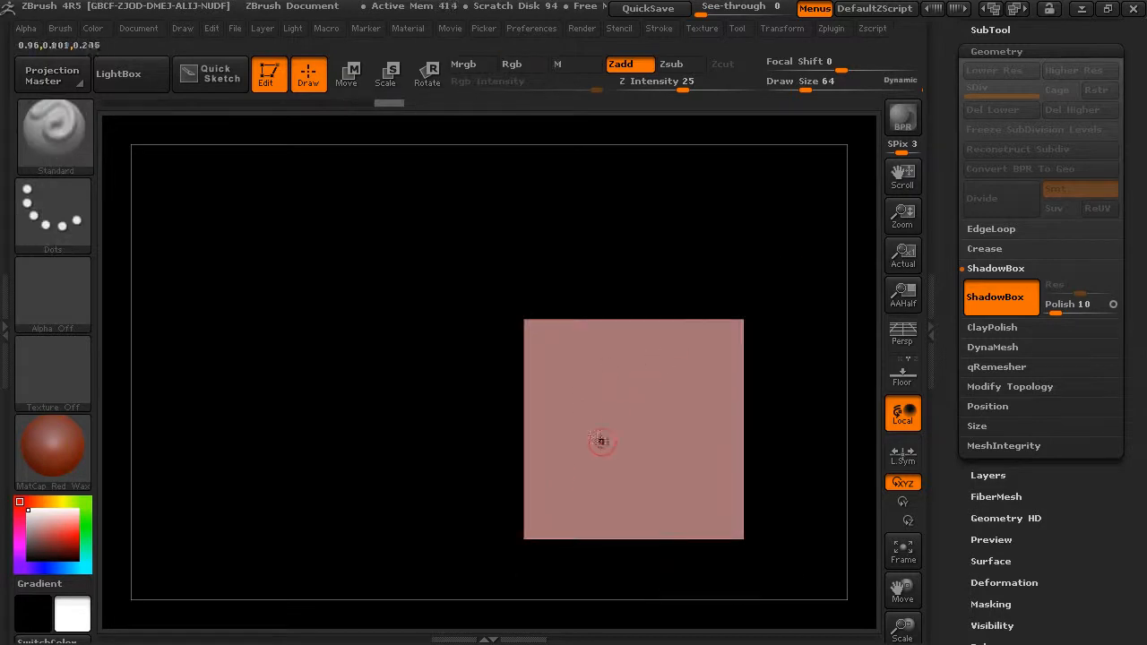
Paint a new freehand figure-eight mask on the side wall of the empty ShadowBox
{"action": "left_click_drag", "start_coordinate": [591, 439], "coordinate": [602, 441]}
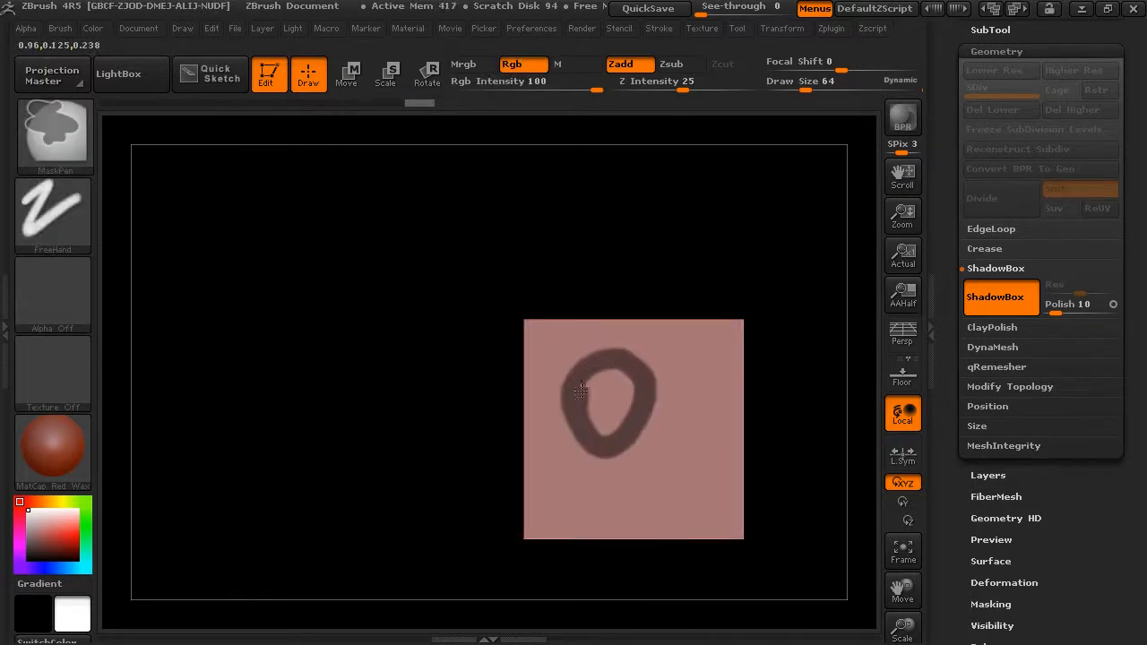
{"action": "left_click_drag", "start_coordinate": [677, 477], "coordinate": [664, 409], "text": "ctrl"}
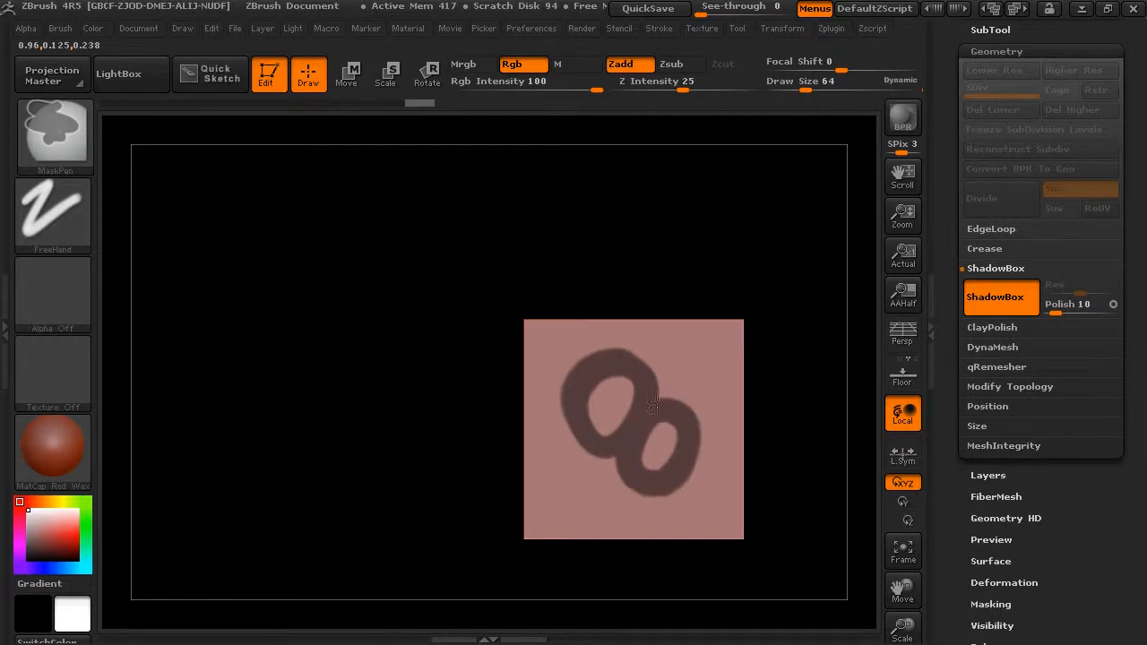
{"action": "left_click_drag", "start_coordinate": [710, 236], "coordinate": [768, 236], "text": "ctrl"}
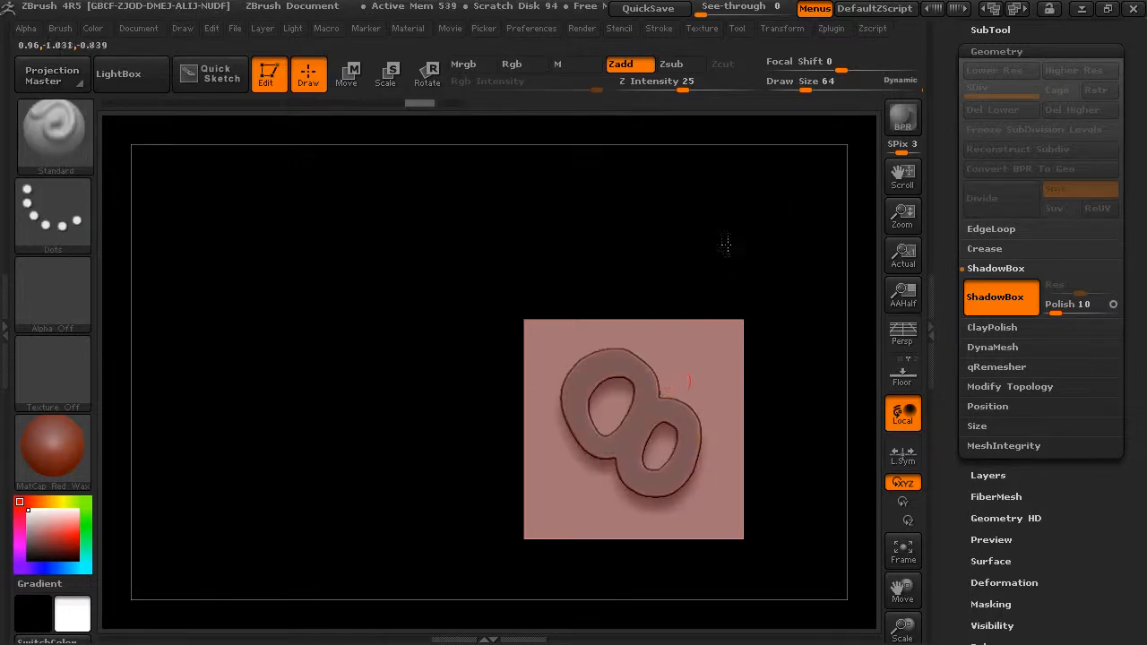
Mask a narrow vertical rectangle across the extruded shape on the back wall to thin it to a slab
{"action": "left_click_drag", "start_coordinate": [729, 238], "coordinate": [763, 340], "text": "alt"}
{"action": "mouse_move", "coordinate": [760, 197]}
{"action": "left_mouse_down"}
{"action": "mouse_move", "coordinate": [697, 205]}
{"action": "mouse_move", "coordinate": [679, 192]}
{"action": "mouse_move", "coordinate": [707, 206]}
{"action": "mouse_move", "coordinate": [628, 243]}
{"action": "left_mouse_up"}
{"action": "mouse_move", "coordinate": [541, 248]}
{"action": "left_mouse_down", "text": "ctrl"}
{"action": "mouse_move", "coordinate": [569, 499]}
{"action": "mouse_move", "coordinate": [555, 499]}
{"action": "mouse_move", "coordinate": [555, 537]}
{"action": "mouse_move", "coordinate": [557, 524]}
{"action": "left_mouse_up", "text": "ctrl"}
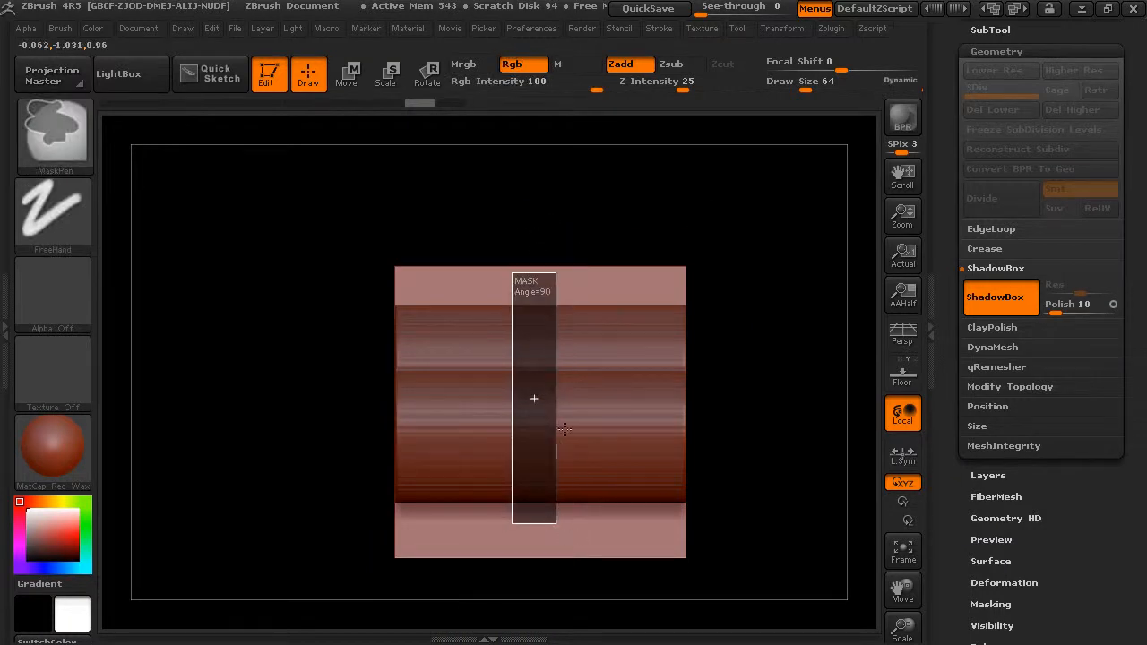
{"action": "left_click_drag", "start_coordinate": [581, 475], "coordinate": [580, 475], "text": "ctrl"}
Add mask strokes on the side wall: a curl inside the lower loop and a lobe where the two loops meet
{"action": "left_click_drag", "start_coordinate": [672, 213], "coordinate": [791, 373]}
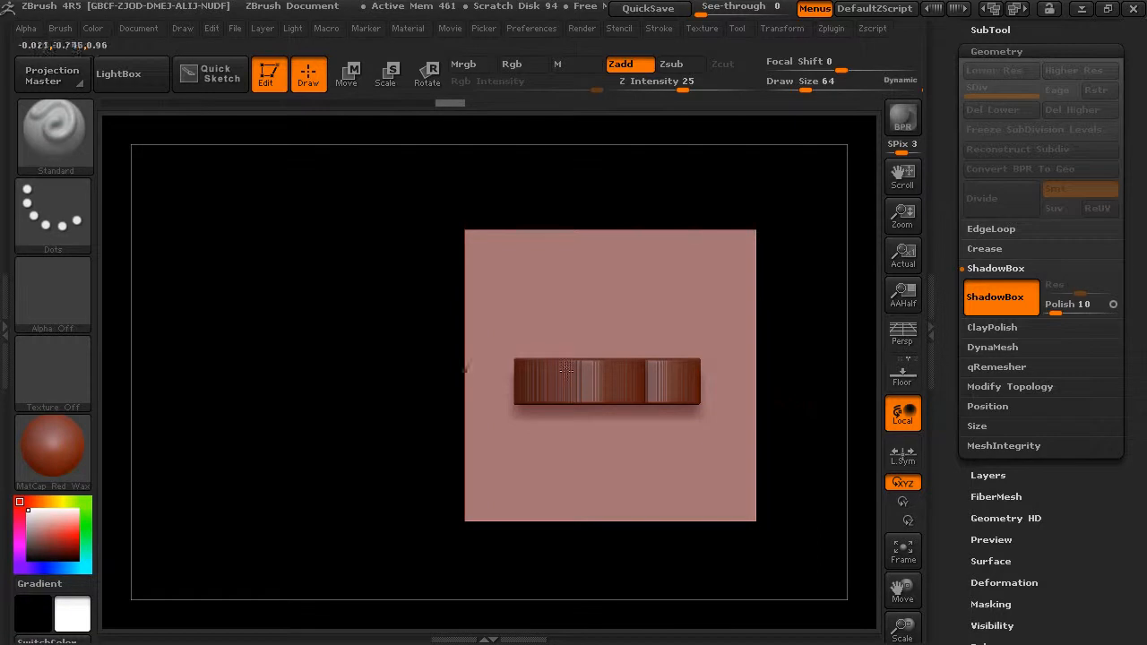
{"action": "mouse_move", "coordinate": [717, 375]}
{"action": "left_mouse_down"}
{"action": "mouse_move", "coordinate": [807, 312]}
{"action": "mouse_move", "coordinate": [809, 225]}
{"action": "mouse_move", "coordinate": [809, 360]}
{"action": "mouse_move", "coordinate": [819, 198]}
{"action": "mouse_move", "coordinate": [802, 286]}
{"action": "mouse_move", "coordinate": [771, 332]}
{"action": "left_mouse_up"}
{"action": "left_click_drag", "start_coordinate": [635, 334], "coordinate": [625, 353], "text": "ctrl"}
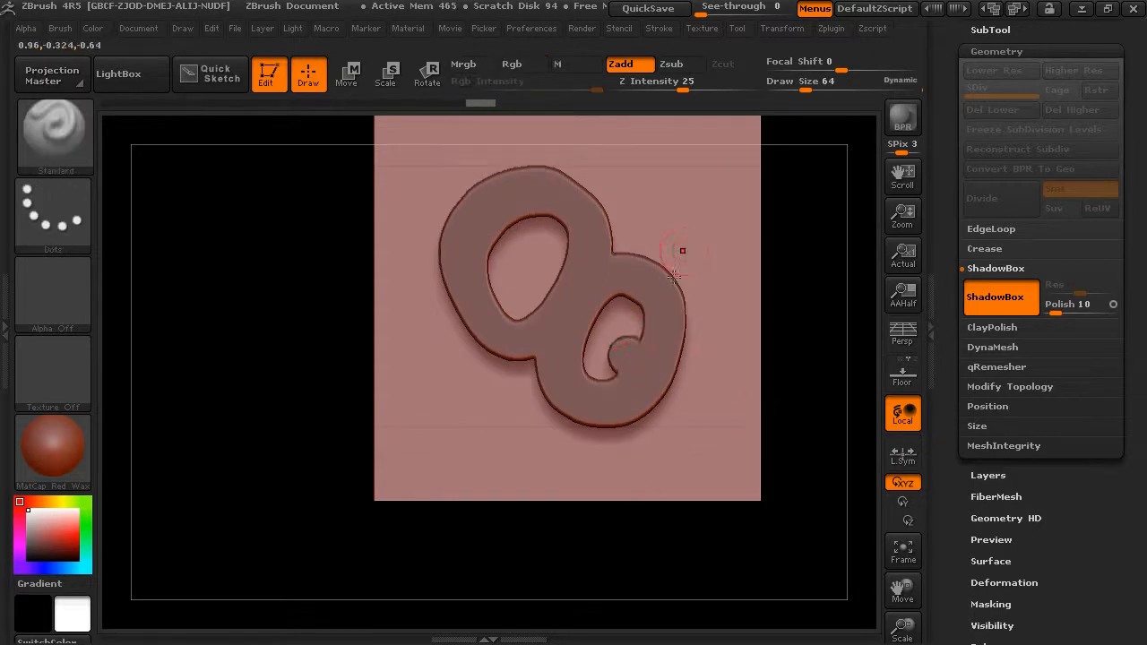
{"action": "mouse_move", "coordinate": [610, 236]}
{"action": "left_mouse_down", "text": "ctrl"}
{"action": "mouse_move", "coordinate": [602, 195]}
{"action": "mouse_move", "coordinate": [608, 210]}
{"action": "mouse_move", "coordinate": [655, 224]}
{"action": "mouse_move", "coordinate": [658, 244]}
{"action": "left_mouse_up", "text": "ctrl"}
Mask a rectangle on the back wall so a block extends sideways from the middle of the vertical strip
{"action": "left_click_drag", "start_coordinate": [820, 275], "coordinate": [792, 289]}
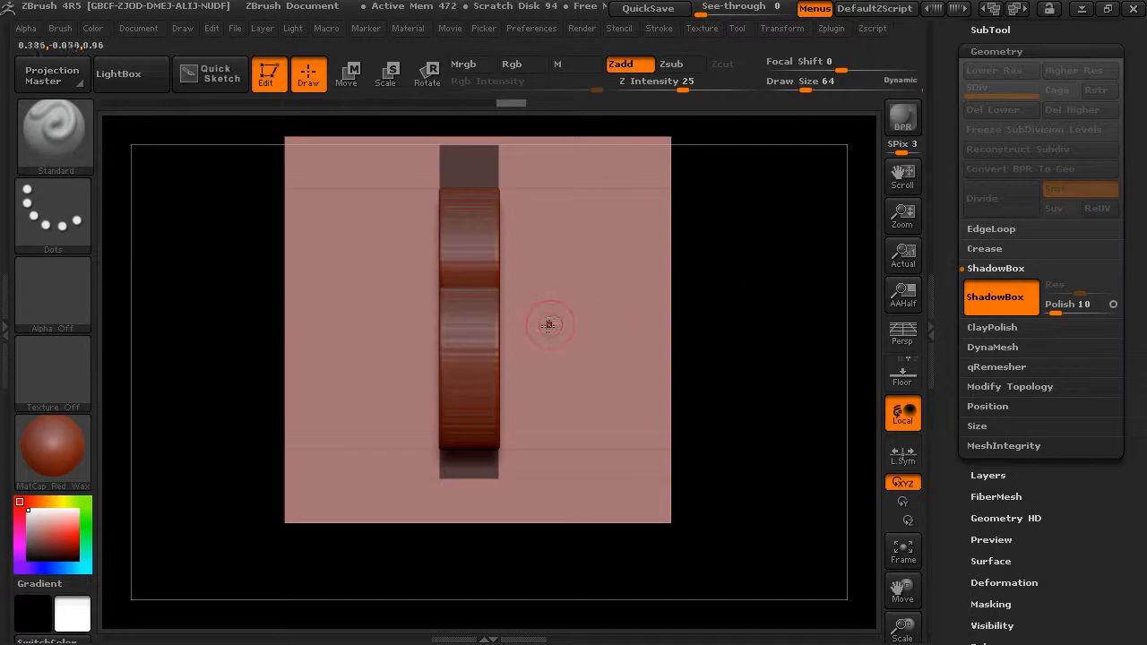
{"action": "key", "text": "ctrl"}
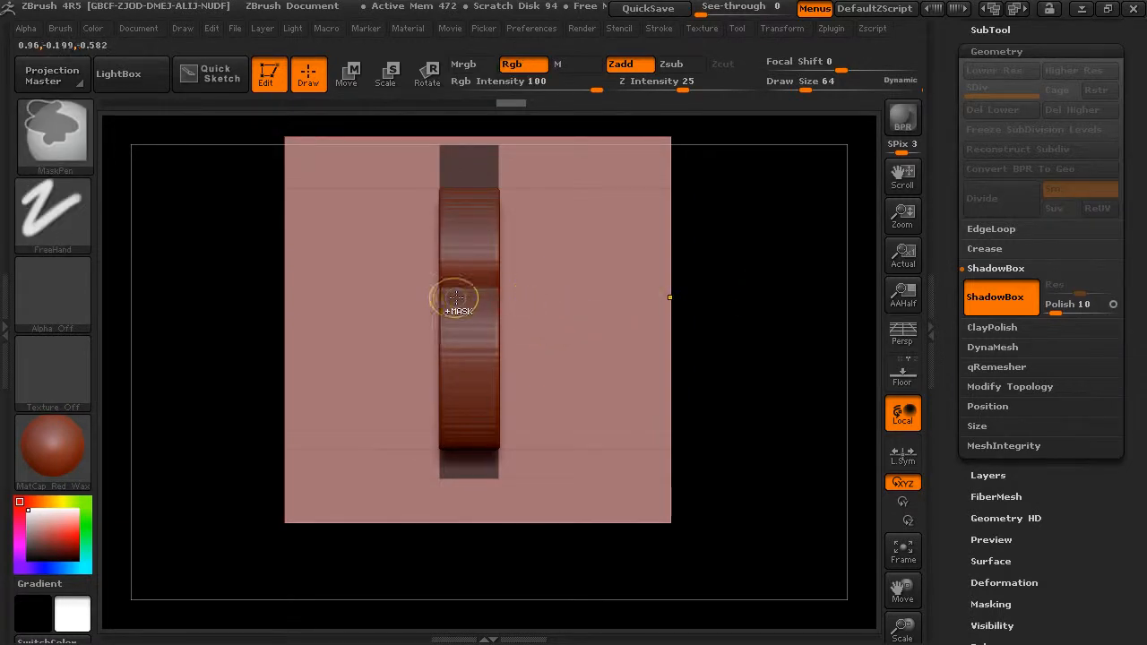
{"action": "left_click_drag", "start_coordinate": [236, 284], "coordinate": [463, 391], "text": "ctrl"}
{"action": "left_click_drag", "start_coordinate": [753, 255], "coordinate": [795, 307]}
Undo the freehand erasure on the back wall and cut a rectangular notch into the strip's straight edge instead
{"action": "key", "text": "ctrl"}
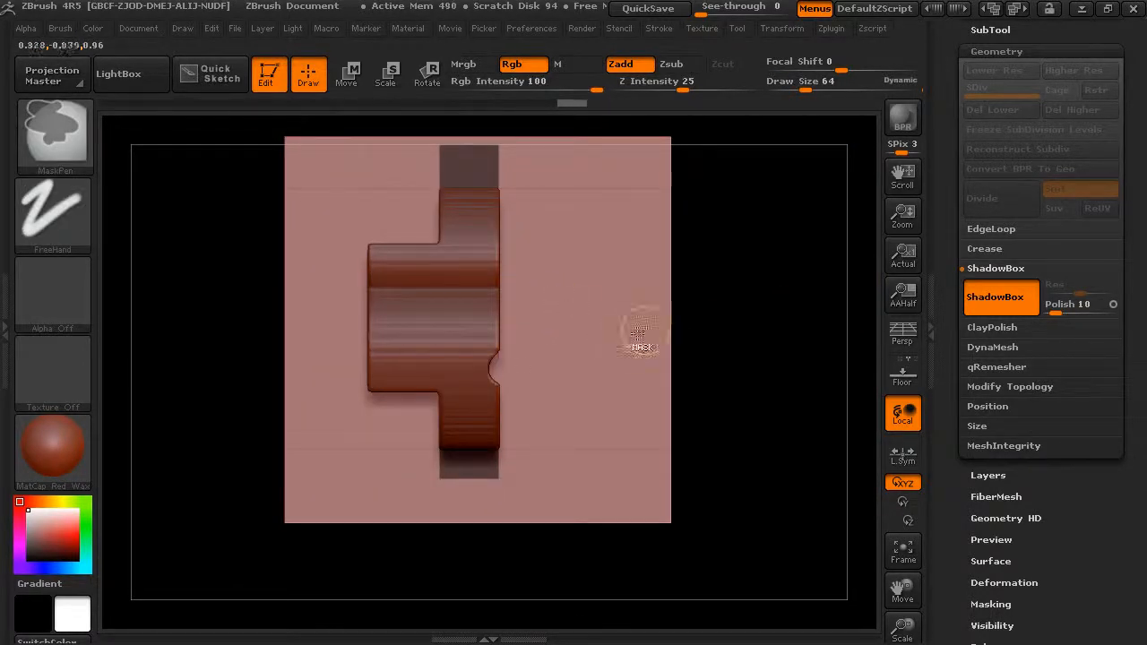
{"action": "key", "text": "ctrl"}
{"action": "key", "text": "ctrl"}
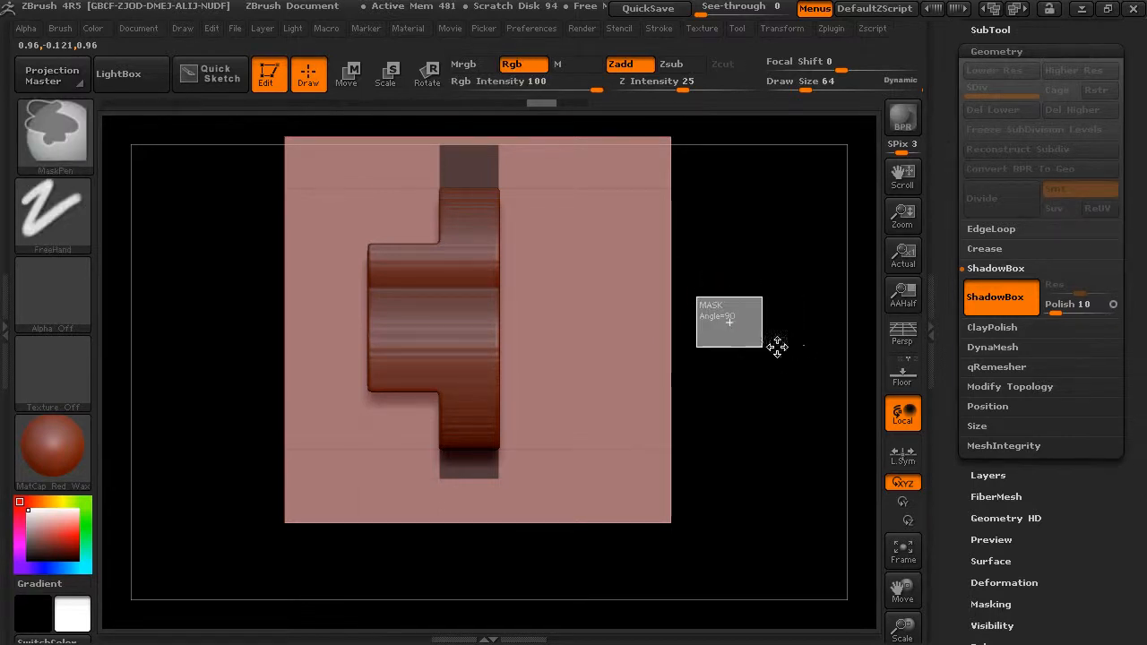
{"action": "mouse_move", "coordinate": [768, 326]}
{"action": "left_mouse_down"}
{"action": "mouse_move", "coordinate": [736, 329]}
{"action": "mouse_move", "coordinate": [783, 328]}
{"action": "mouse_move", "coordinate": [757, 366]}
{"action": "mouse_move", "coordinate": [763, 351]}
{"action": "mouse_move", "coordinate": [351, 448]}
{"action": "mouse_move", "coordinate": [274, 442]}
{"action": "mouse_move", "coordinate": [279, 427]}
{"action": "left_mouse_up"}
Mask a large rectangle around the whole shape on the ShadowBox floor
{"action": "left_click_drag", "start_coordinate": [724, 190], "coordinate": [714, 269]}
{"action": "left_click_drag", "start_coordinate": [738, 173], "coordinate": [664, 184]}
{"action": "left_click_drag", "start_coordinate": [739, 196], "coordinate": [795, 192]}
{"action": "key", "text": "ctrl"}
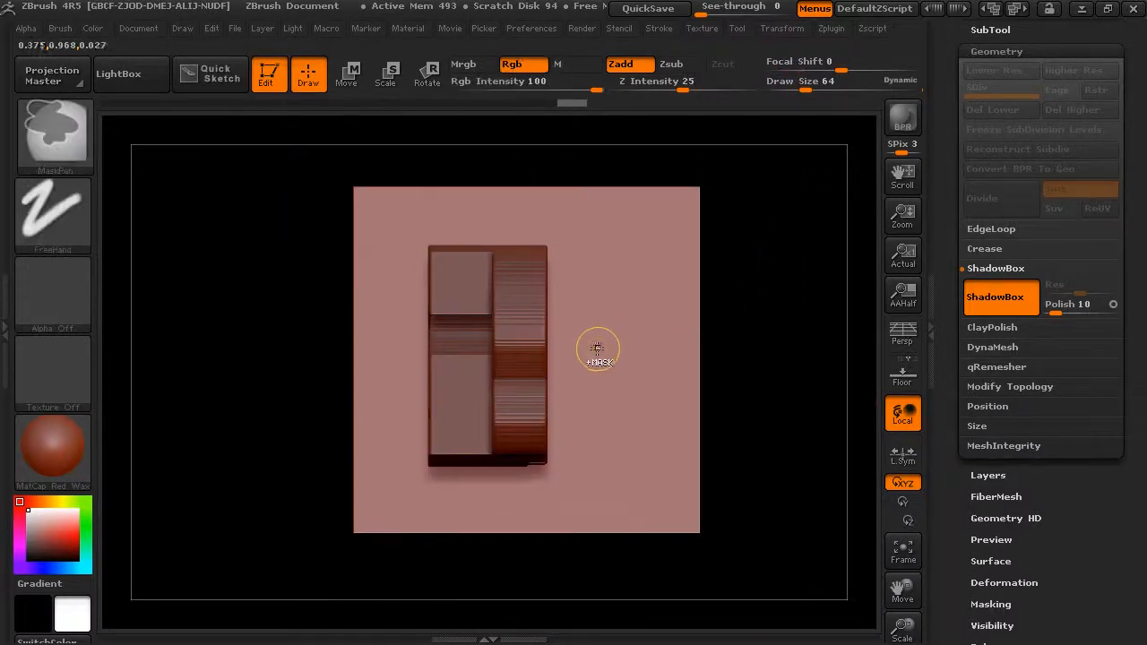
{"action": "left_click_drag", "start_coordinate": [571, 232], "coordinate": [552, 319], "text": "ctrl"}
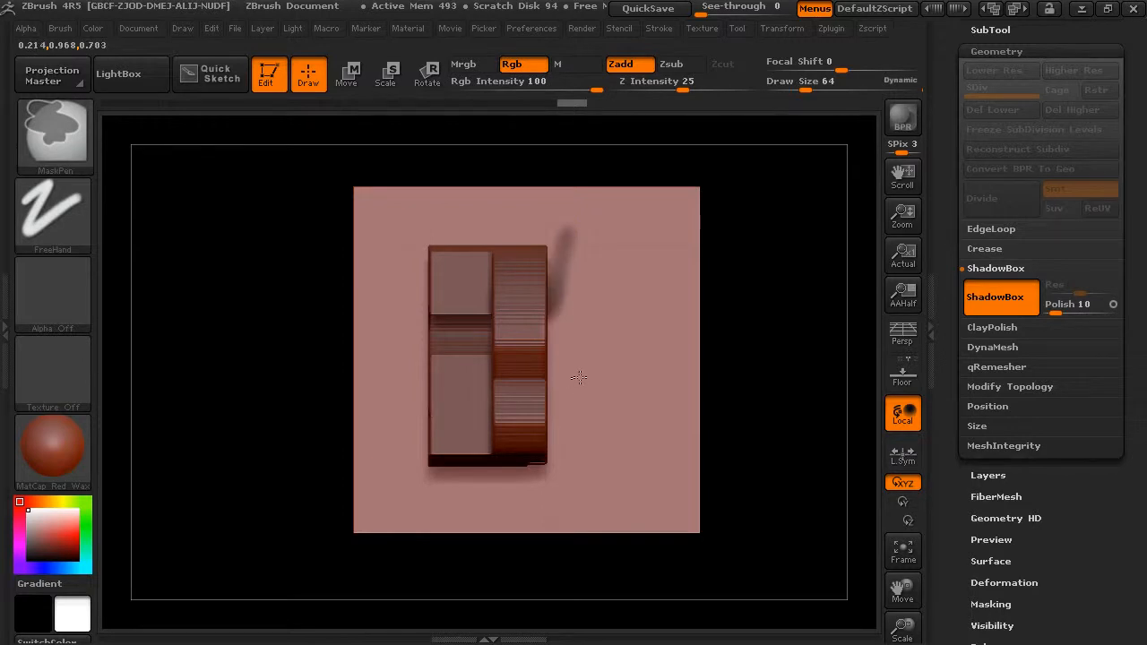
{"action": "key", "text": "ctrl+z"}
{"action": "left_click_drag", "start_coordinate": [757, 250], "coordinate": [409, 496], "text": "ctrl"}
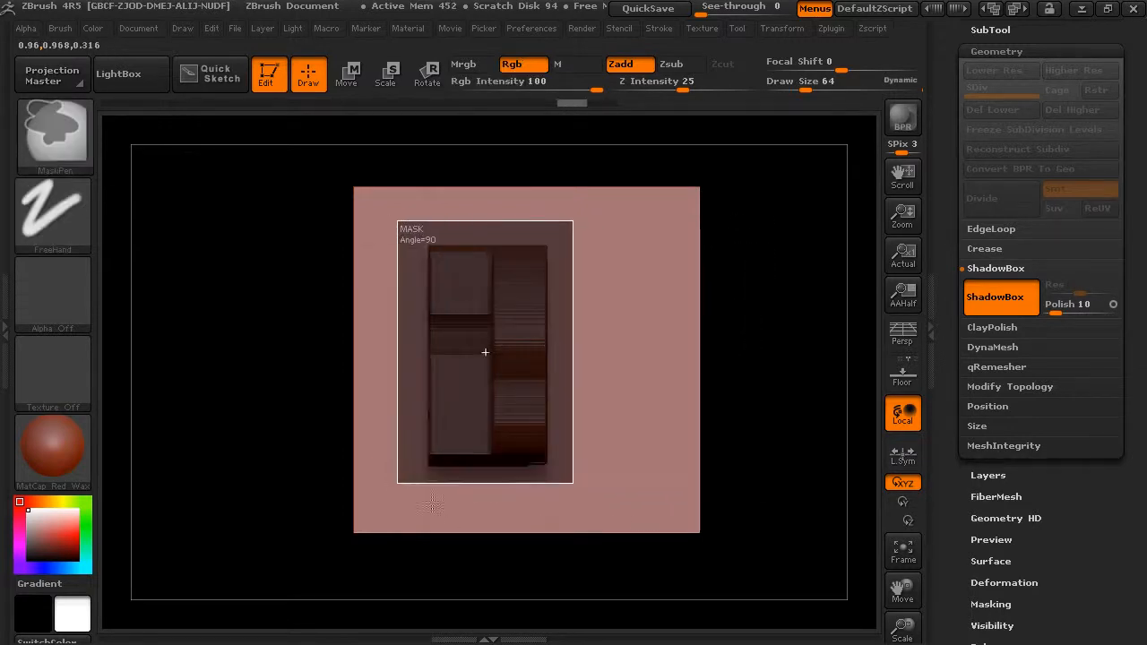
{"action": "left_click_drag", "start_coordinate": [552, 481], "coordinate": [562, 470], "text": "ctrl"}
Subtract a small rectangle from the floor mask's edge to cut a notch through the shape
{"action": "key", "text": "ctrl"}
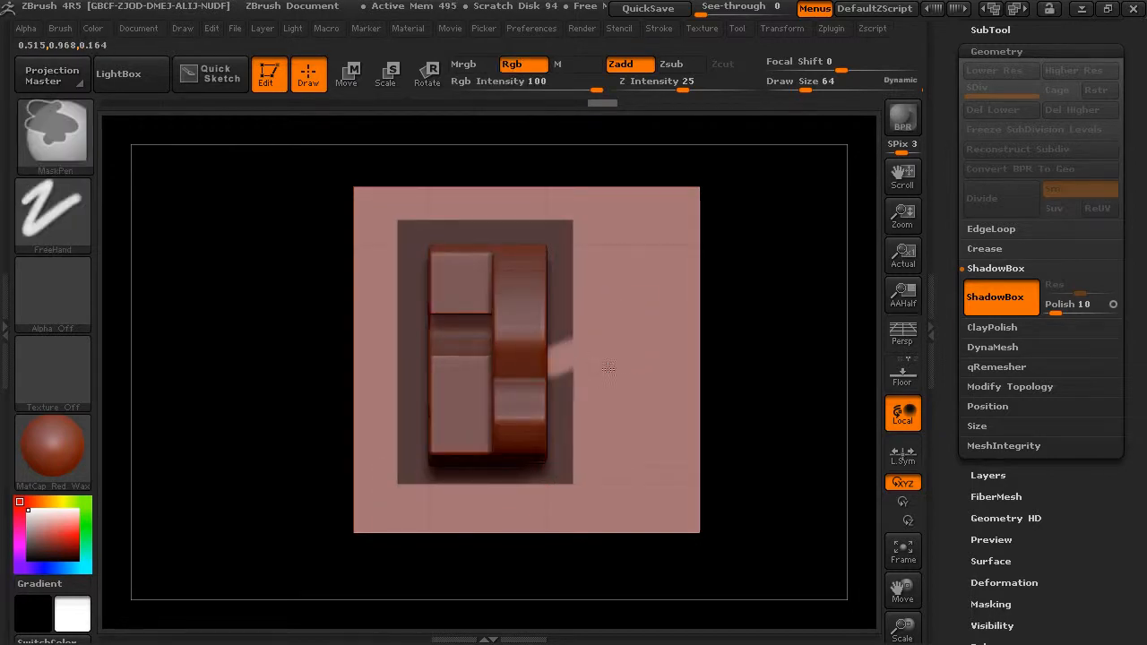
{"action": "left_click", "coordinate": [608, 371], "text": "ctrl"}
{"action": "left_click_drag", "start_coordinate": [743, 315], "coordinate": [525, 375], "text": "ctrl"}
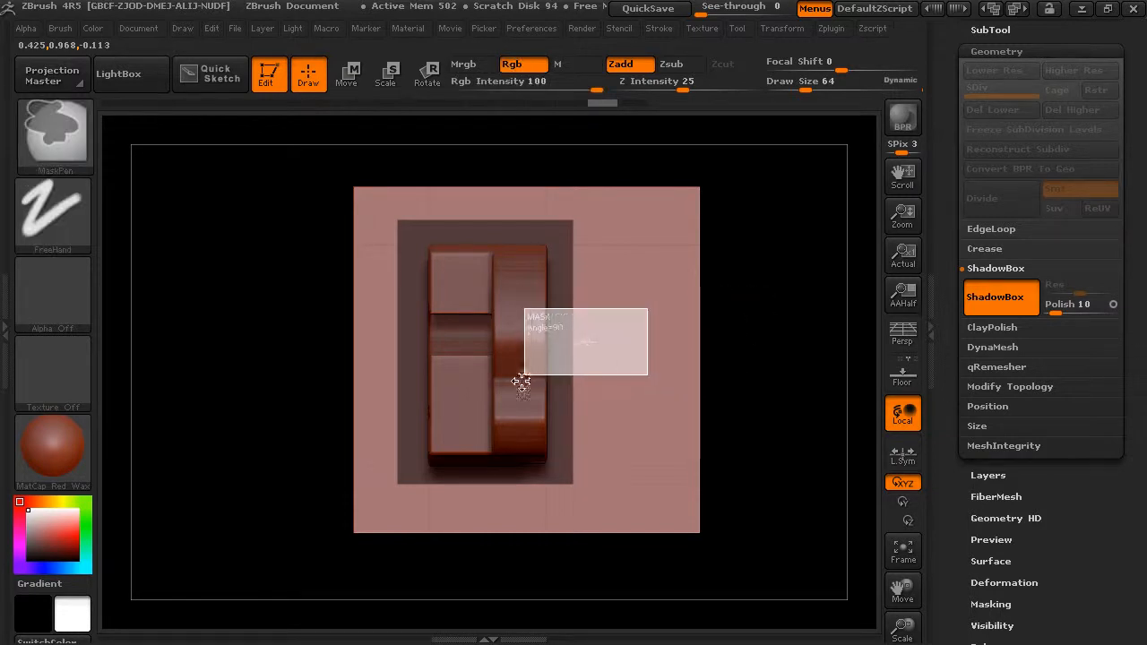
Turn off ShadowBox to keep the carved shape as a standalone mesh
{"action": "mouse_move", "coordinate": [731, 371]}
{"action": "left_mouse_down", "text": "ctrl"}
{"action": "mouse_move", "coordinate": [763, 353]}
{"action": "mouse_move", "coordinate": [753, 272]}
{"action": "mouse_move", "coordinate": [741, 336]}
{"action": "mouse_move", "coordinate": [756, 395]}
{"action": "mouse_move", "coordinate": [786, 310]}
{"action": "mouse_move", "coordinate": [824, 294]}
{"action": "mouse_move", "coordinate": [710, 265]}
{"action": "mouse_move", "coordinate": [783, 213]}
{"action": "mouse_move", "coordinate": [756, 367]}
{"action": "mouse_move", "coordinate": [806, 334]}
{"action": "mouse_move", "coordinate": [791, 295]}
{"action": "mouse_move", "coordinate": [796, 326]}
{"action": "mouse_move", "coordinate": [808, 306]}
{"action": "left_mouse_up", "text": "ctrl"}
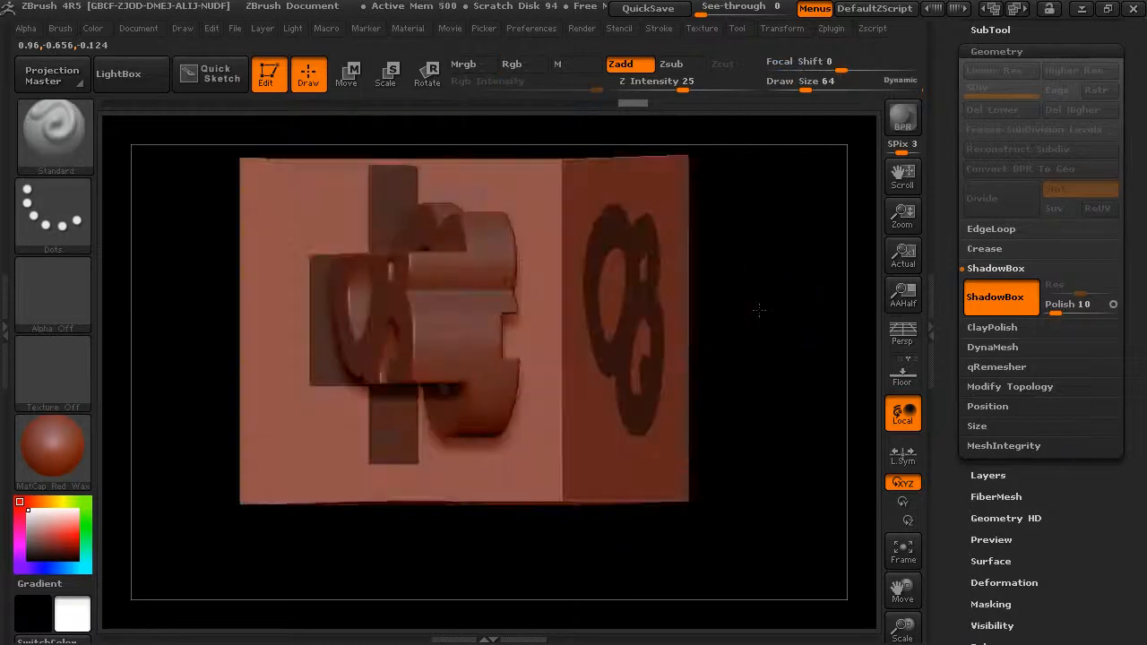
{"action": "mouse_move", "coordinate": [758, 308]}
{"action": "left_mouse_down"}
{"action": "mouse_move", "coordinate": [774, 310]}
{"action": "mouse_move", "coordinate": [774, 336]}
{"action": "mouse_move", "coordinate": [818, 331]}
{"action": "mouse_move", "coordinate": [783, 346]}
{"action": "left_mouse_up"}
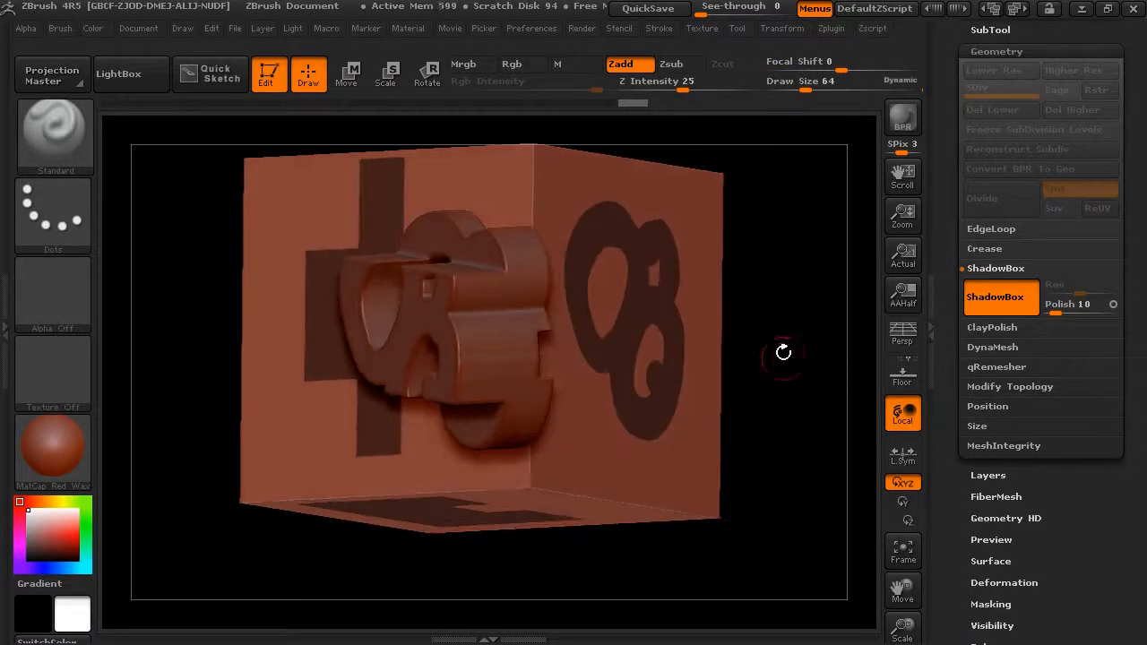
{"action": "left_click", "coordinate": [987, 303]}
{"action": "mouse_move", "coordinate": [656, 367]}
{"action": "left_mouse_down", "text": "alt"}
{"action": "mouse_move", "coordinate": [699, 410]}
{"action": "mouse_move", "coordinate": [735, 389]}
{"action": "left_mouse_up", "text": "alt"}
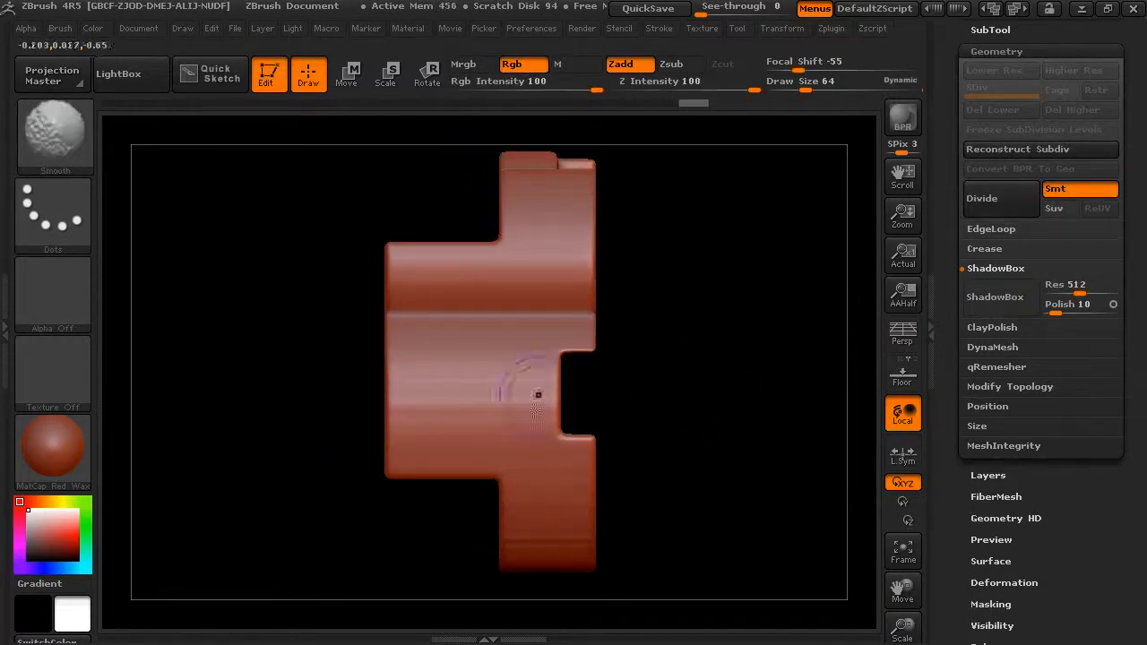
Display the PolyFrame wireframe to examine the mesh's topology from several angles, and hide it again
{"action": "left_click", "coordinate": [832, 29]}
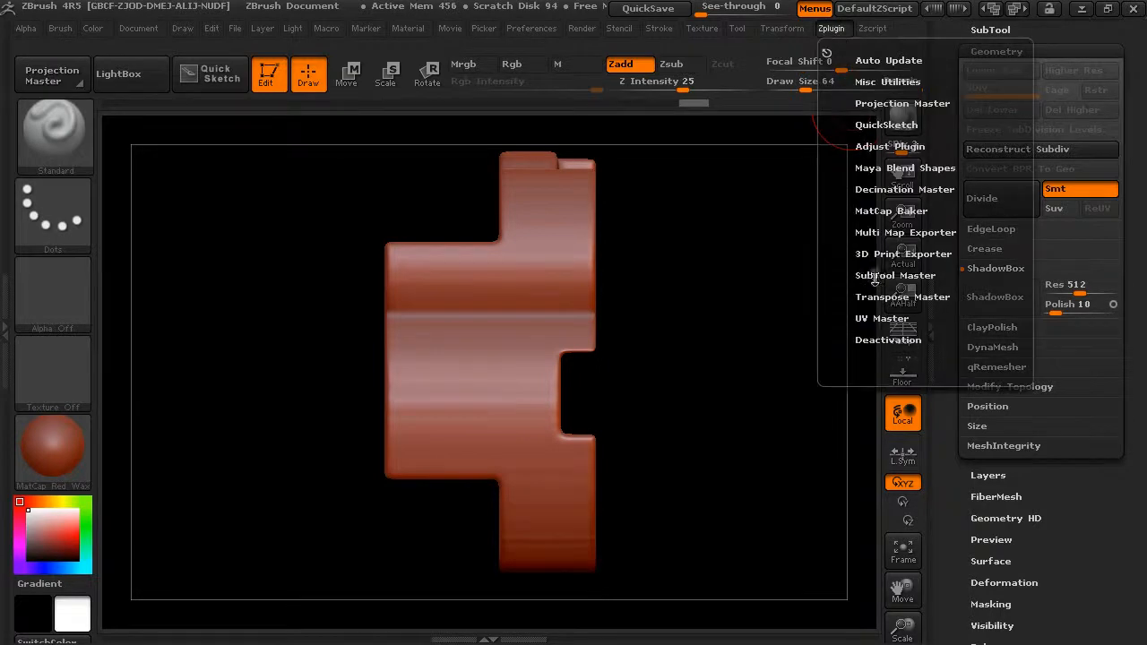
{"action": "left_click", "coordinate": [791, 28]}
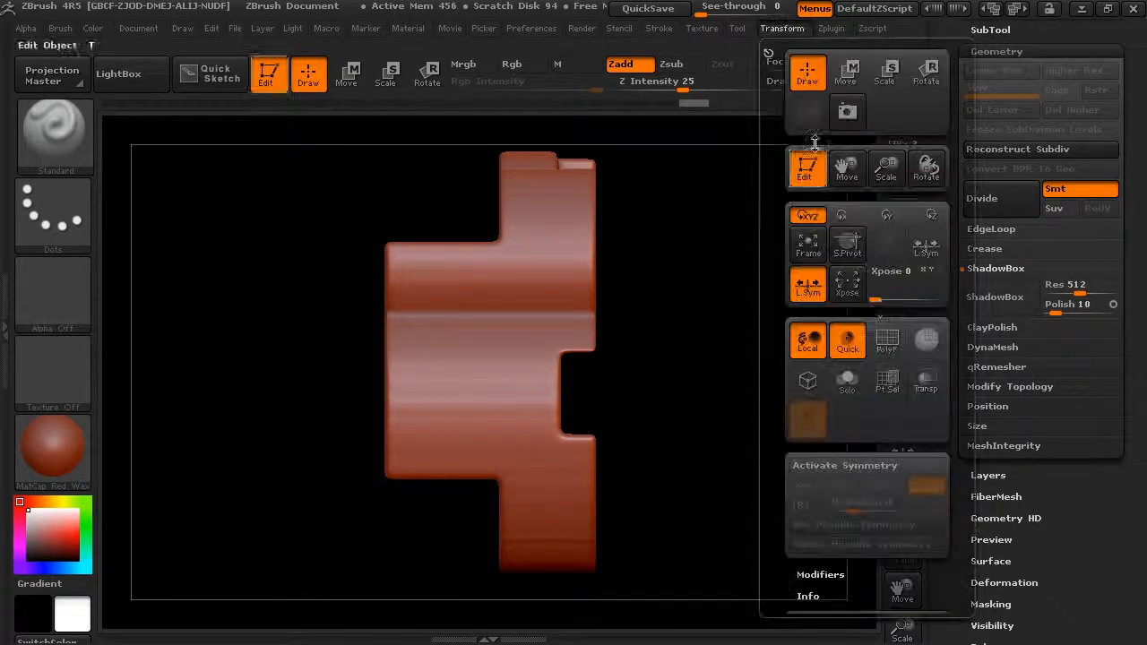
{"action": "left_click", "coordinate": [886, 341]}
{"action": "left_click_drag", "start_coordinate": [682, 379], "coordinate": [806, 475]}
{"action": "left_click_drag", "start_coordinate": [723, 349], "coordinate": [781, 343]}
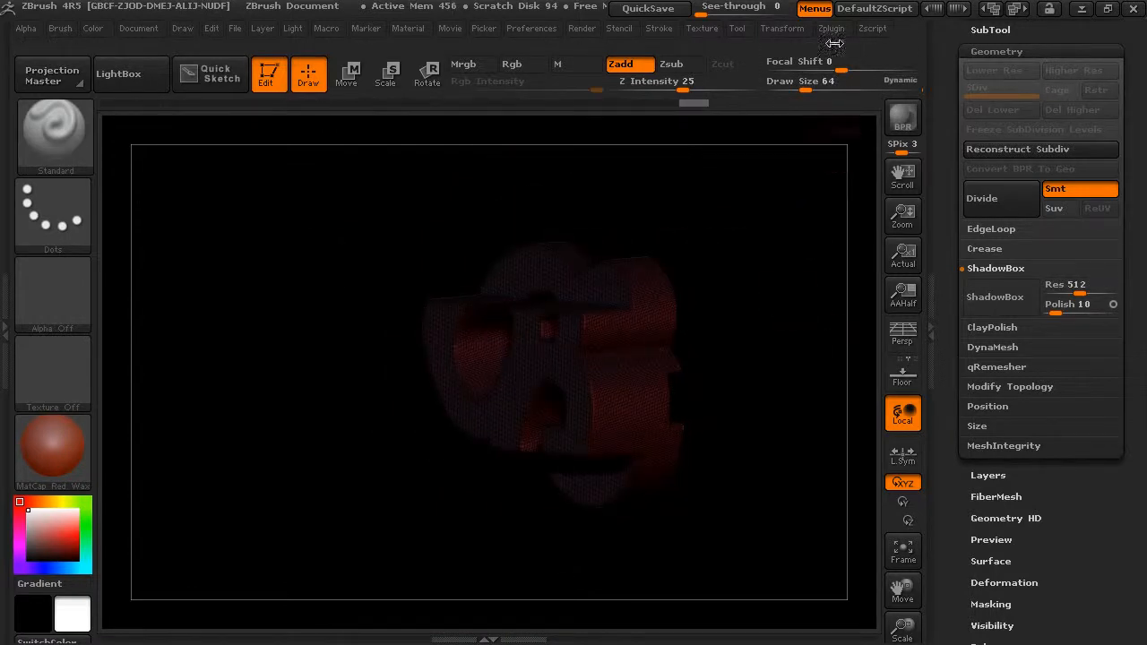
{"action": "left_click", "coordinate": [782, 28]}
{"action": "left_click", "coordinate": [883, 337]}
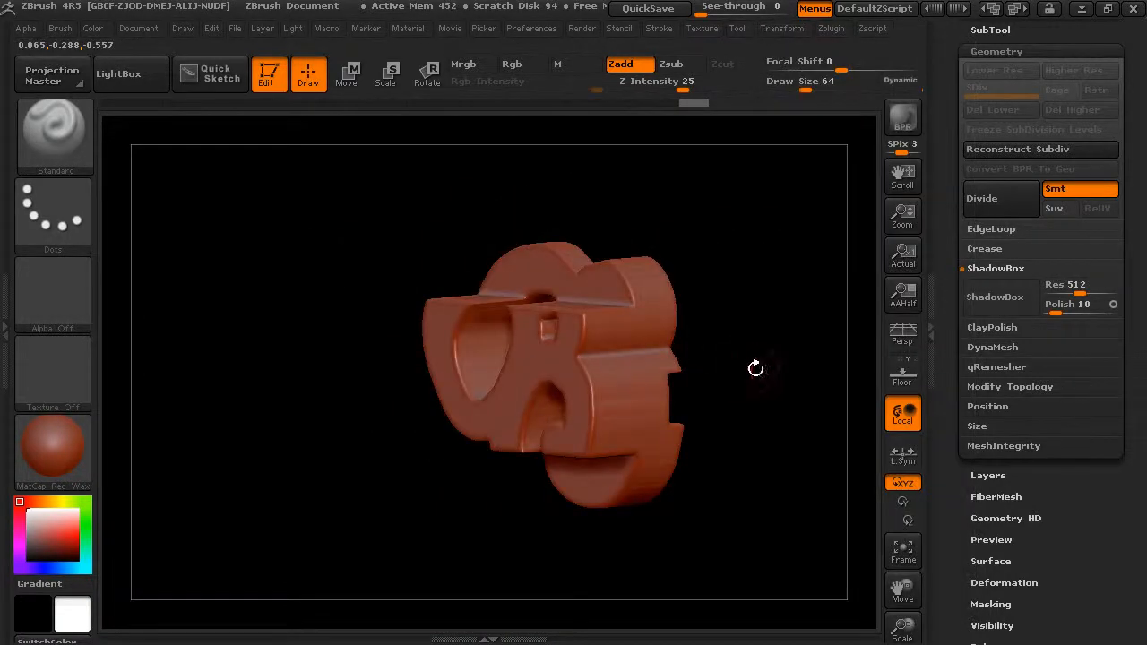
{"action": "left_click_drag", "start_coordinate": [747, 371], "coordinate": [819, 338]}
Switch to the PolyMesh3D star tool and set its ShadowBox resolution to 256
{"action": "scroll", "coordinate": [951, 173], "scroll_direction": "up", "scroll_amount": 3}
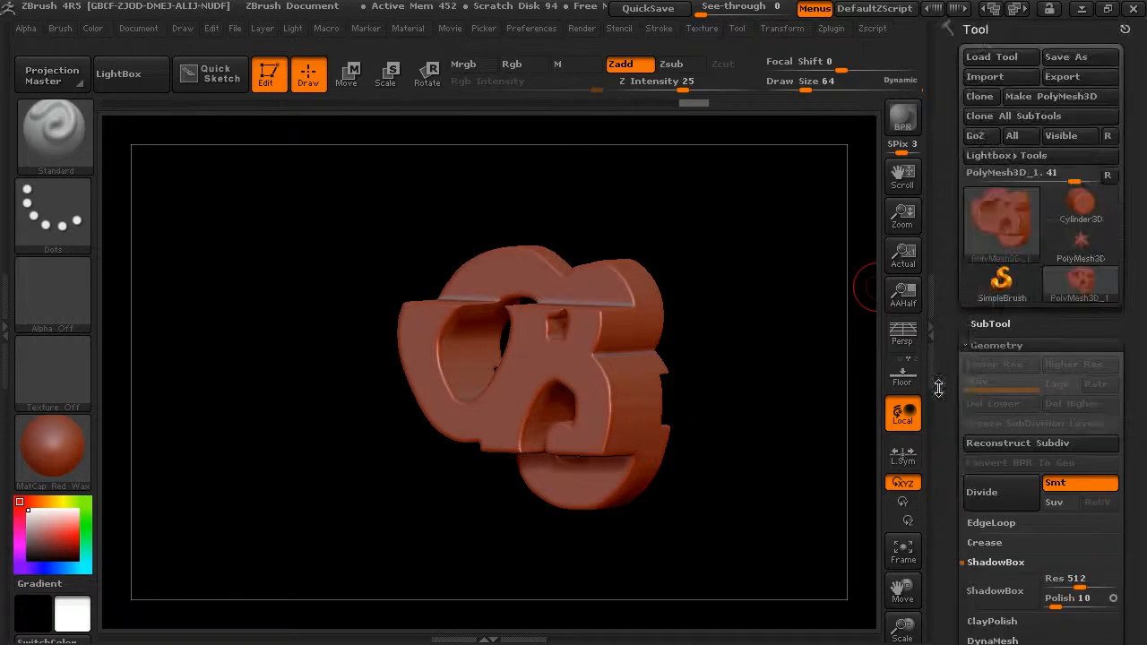
{"action": "left_click", "coordinate": [1081, 243]}
{"action": "left_click_drag", "start_coordinate": [944, 418], "coordinate": [982, 284]}
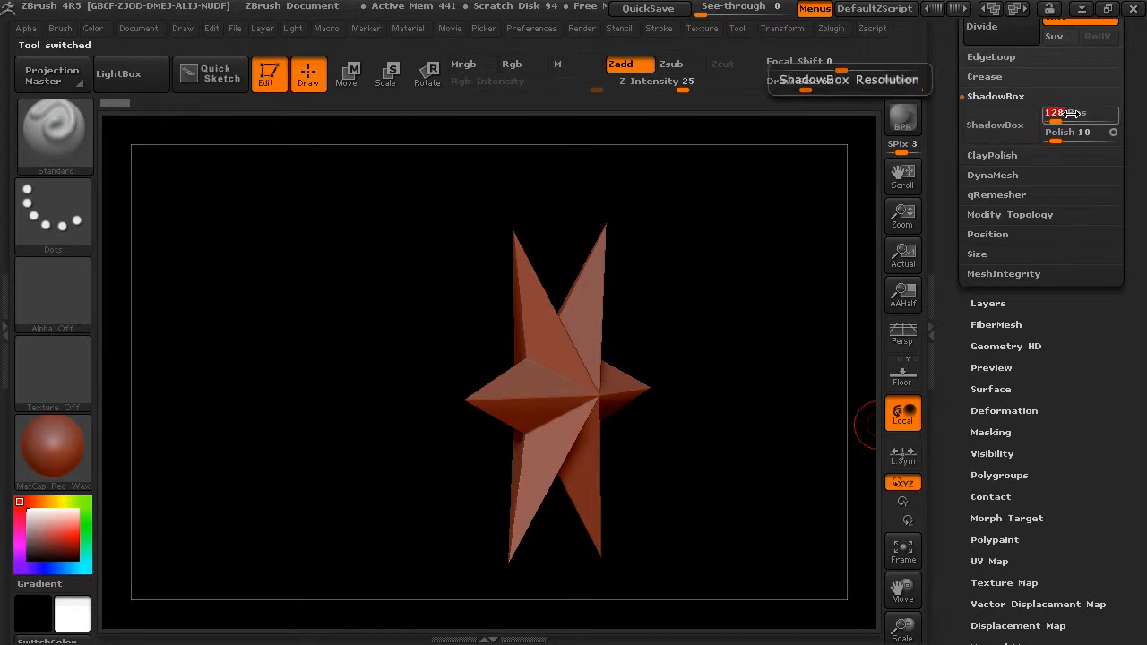
{"action": "left_click_drag", "start_coordinate": [1042, 114], "coordinate": [1042, 153]}
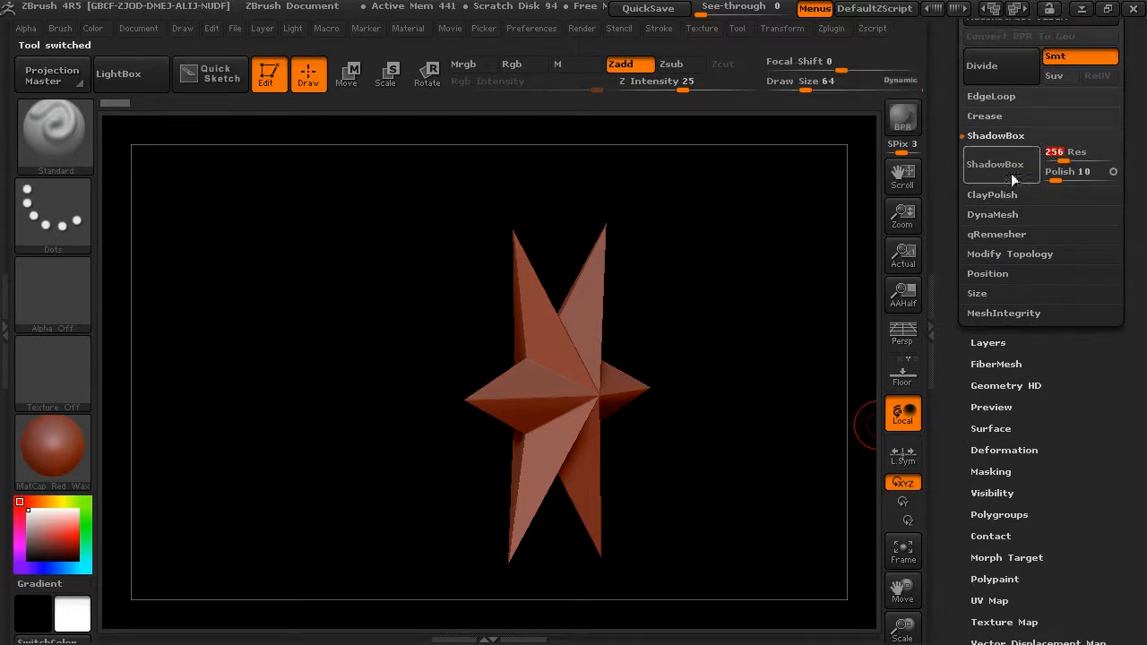
Turn on ShadowBox for the star and clear its wall masks to leave an empty box facing front
{"action": "left_click", "coordinate": [995, 164]}
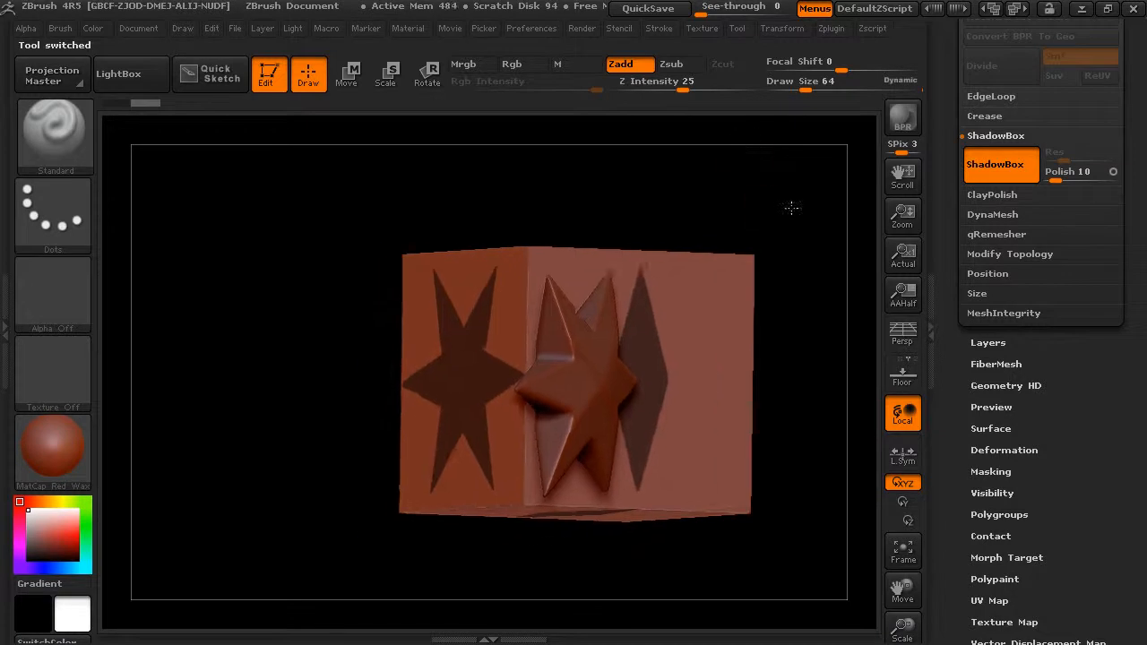
{"action": "left_click_drag", "start_coordinate": [827, 188], "coordinate": [397, 583], "text": "ctrl"}
{"action": "left_click_drag", "start_coordinate": [761, 194], "coordinate": [631, 337]}
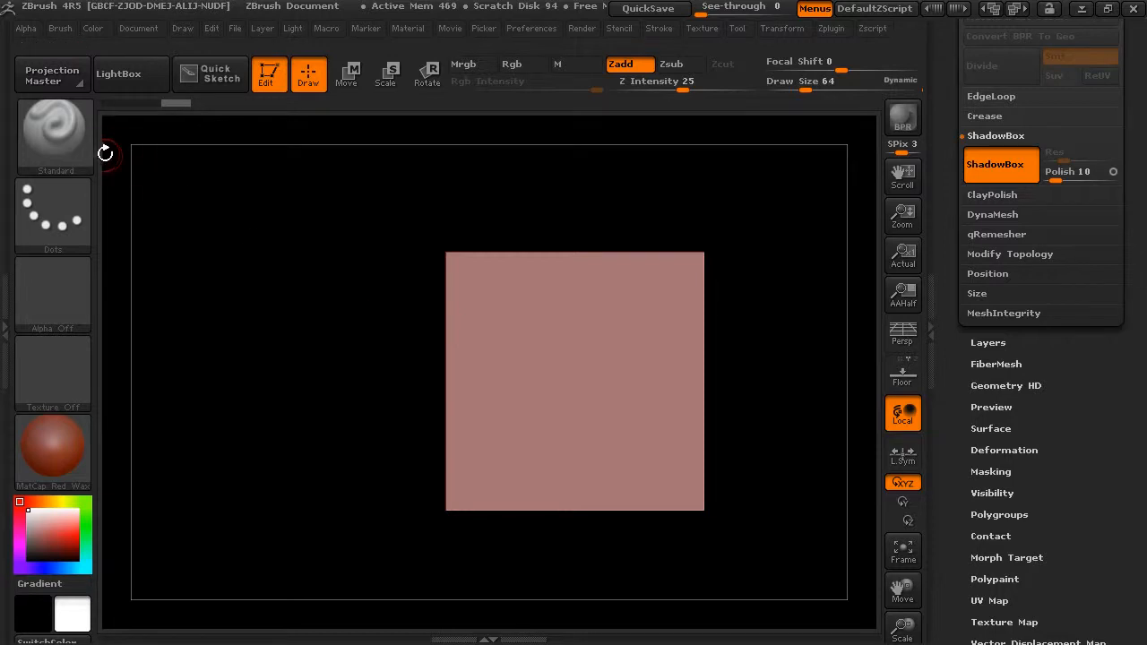
Switch the masking brush to MaskCircle and mask a large centered circle on ShadowBox's back wall
{"action": "left_click", "coordinate": [75, 150]}
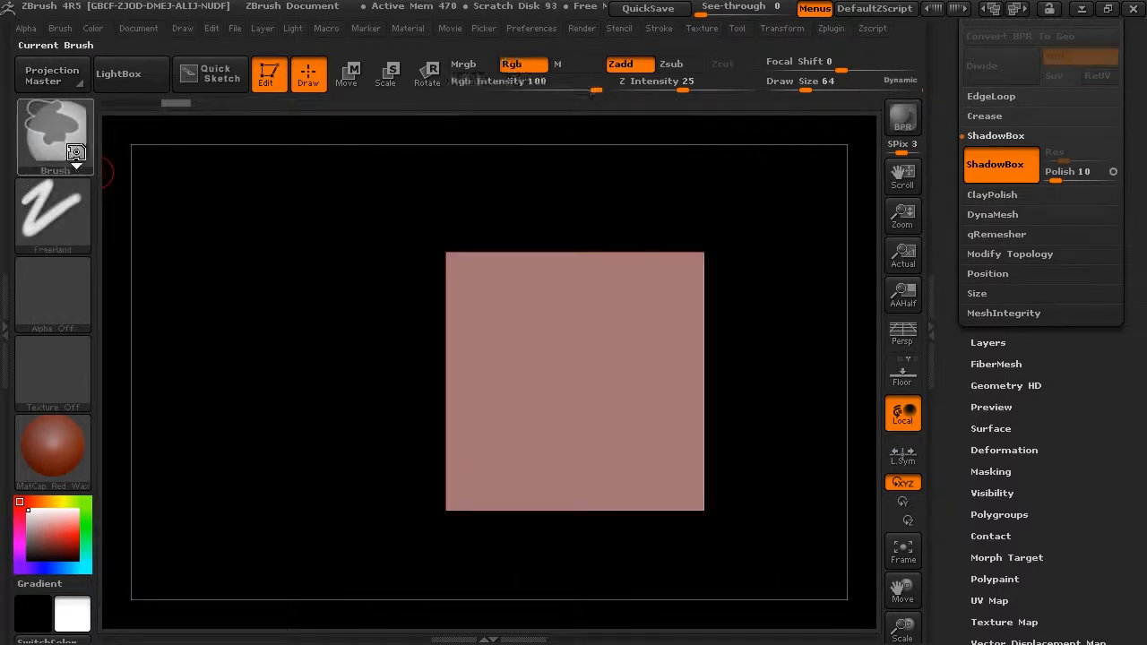
{"action": "left_click", "coordinate": [60, 136]}
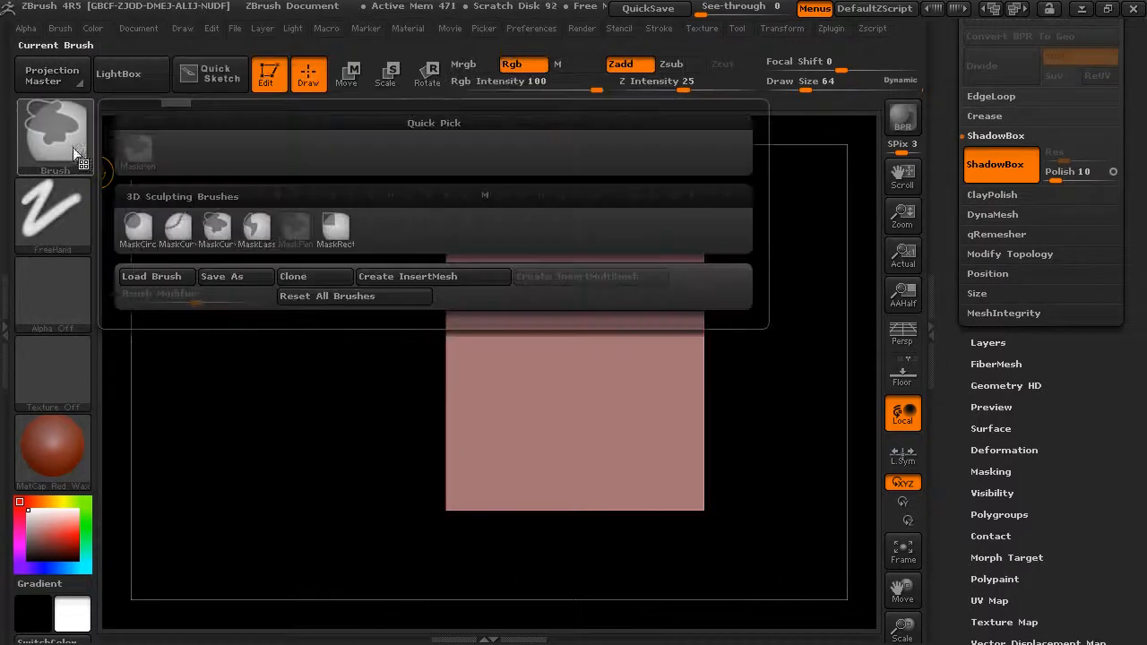
{"action": "left_click", "coordinate": [139, 229]}
{"action": "left_click", "coordinate": [63, 219]}
{"action": "left_click", "coordinate": [82, 137]}
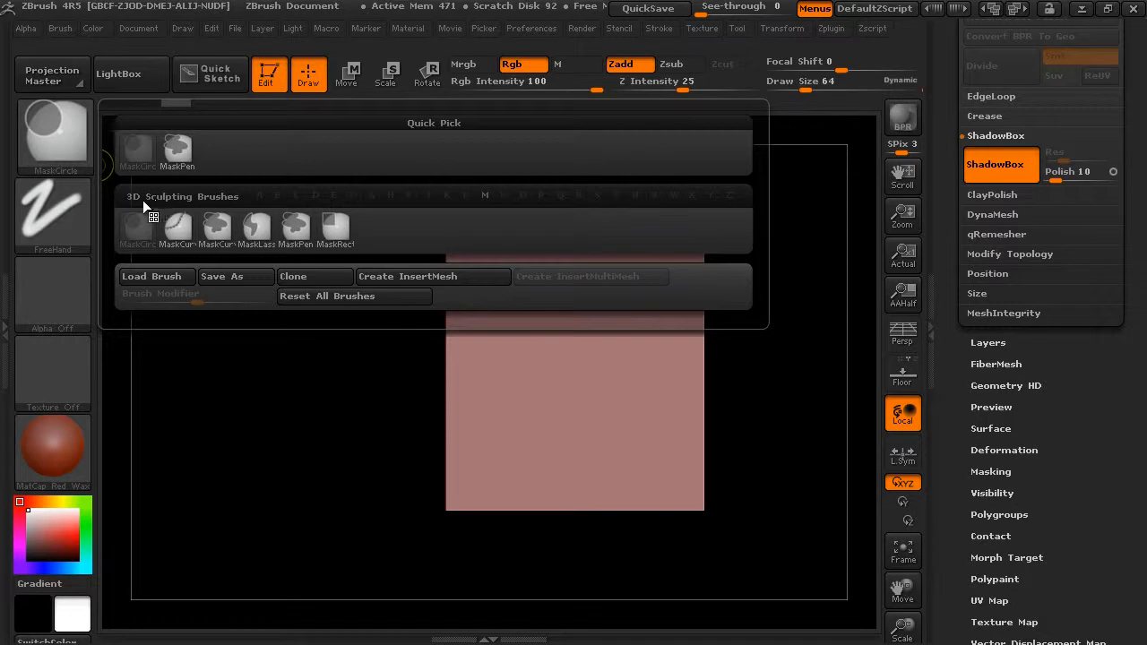
{"action": "left_click", "coordinate": [59, 218]}
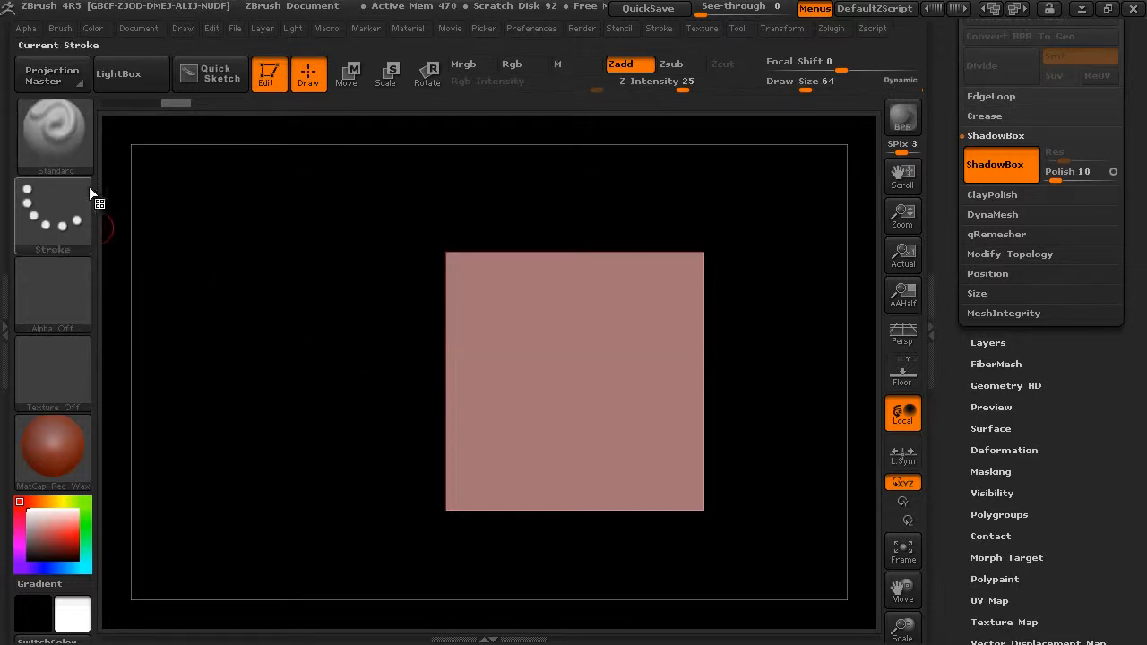
{"action": "left_click", "coordinate": [84, 230], "text": "ctrl"}
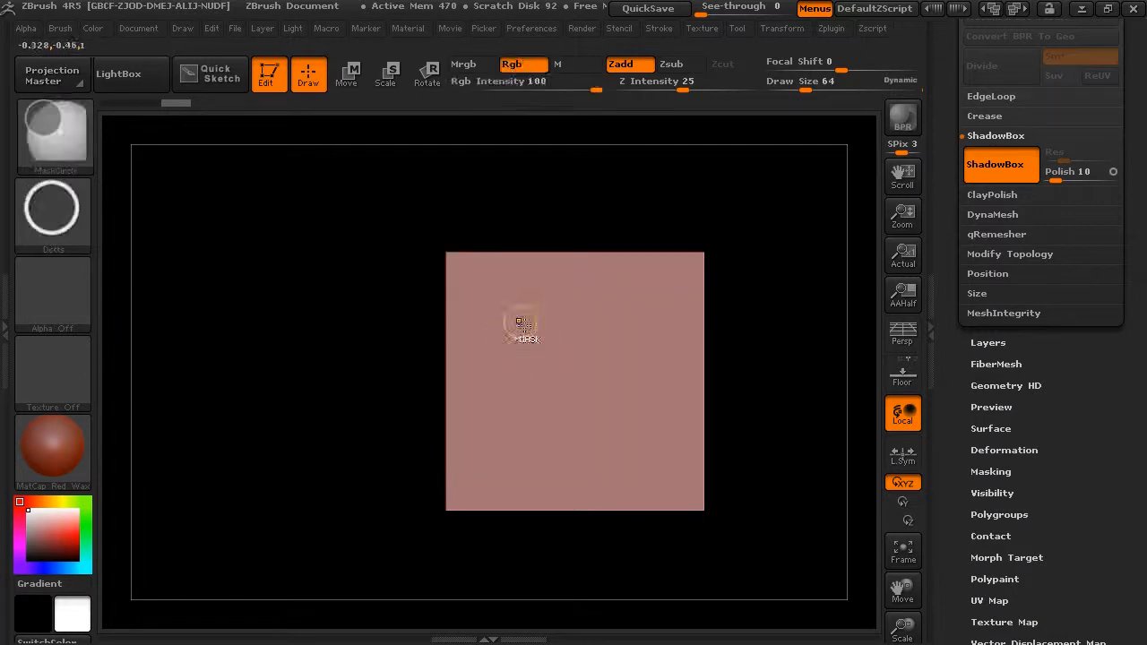
{"action": "left_click", "coordinate": [69, 213]}
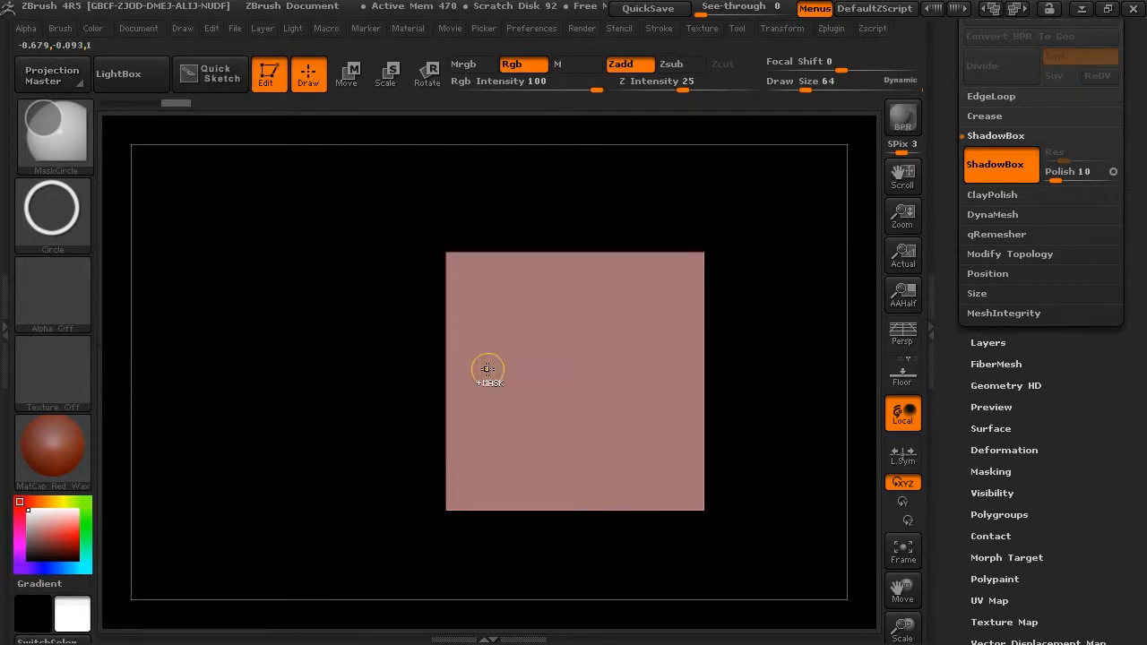
{"action": "left_click_drag", "start_coordinate": [562, 374], "coordinate": [640, 469], "text": "ctrl"}
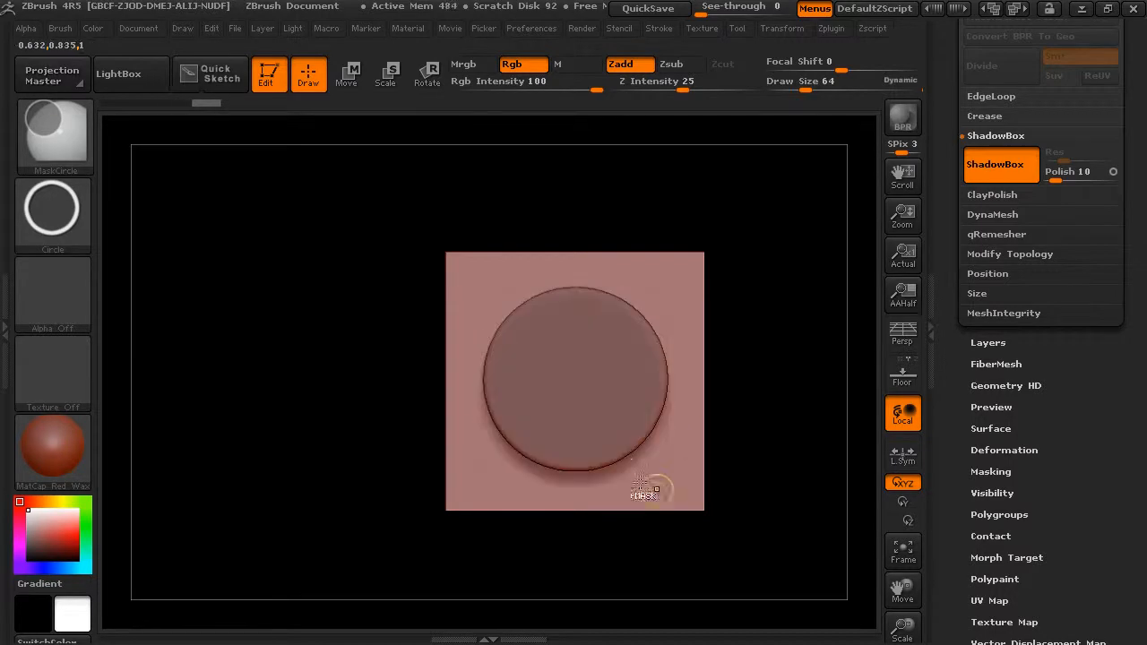
Mask a tall centered rectangle on the side wall with the MaskPen brush to widen the disc's thickness
{"action": "left_click_drag", "start_coordinate": [771, 249], "coordinate": [866, 243]}
{"action": "left_click_drag", "start_coordinate": [800, 204], "coordinate": [658, 211], "text": "alt"}
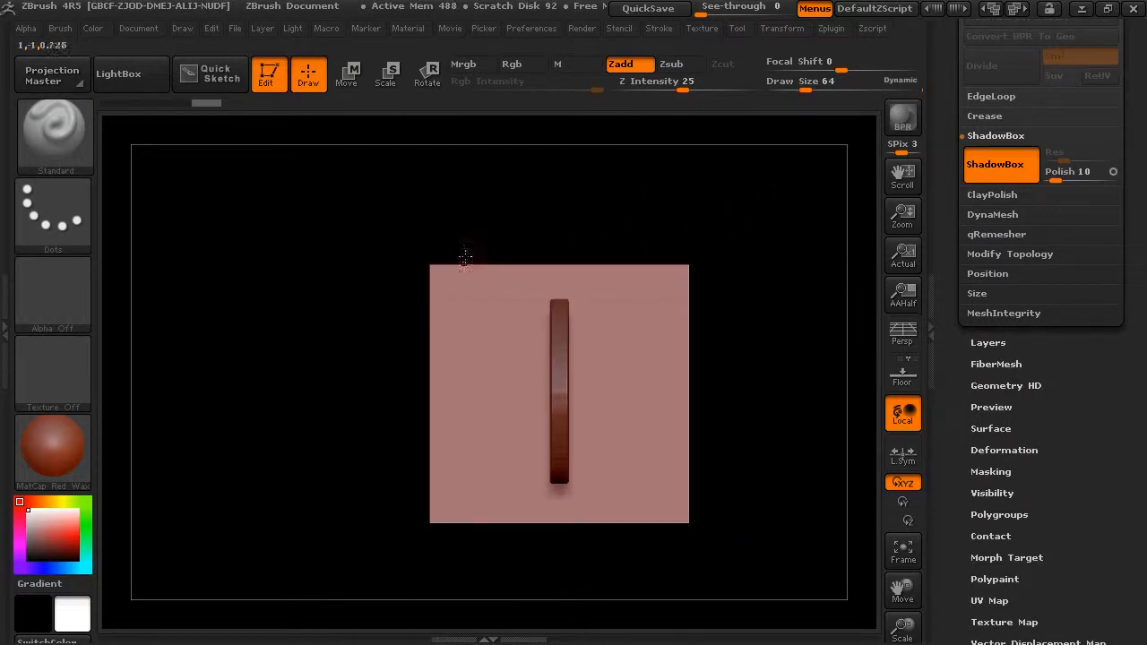
{"action": "left_click", "coordinate": [53, 132], "text": "ctrl"}
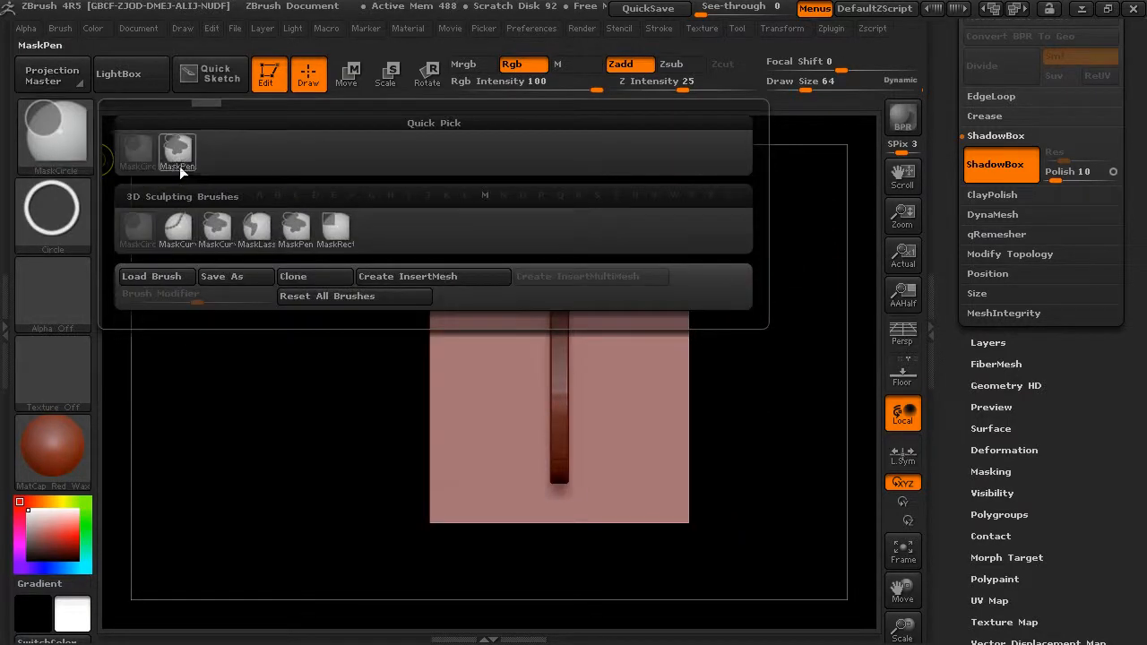
{"action": "left_click", "coordinate": [178, 156]}
{"action": "mouse_move", "coordinate": [579, 215]}
{"action": "left_mouse_down", "text": "ctrl"}
{"action": "mouse_move", "coordinate": [611, 352]}
{"action": "mouse_move", "coordinate": [584, 448]}
{"action": "mouse_move", "coordinate": [581, 492]}
{"action": "mouse_move", "coordinate": [598, 493]}
{"action": "mouse_move", "coordinate": [588, 499]}
{"action": "left_mouse_up", "text": "ctrl"}
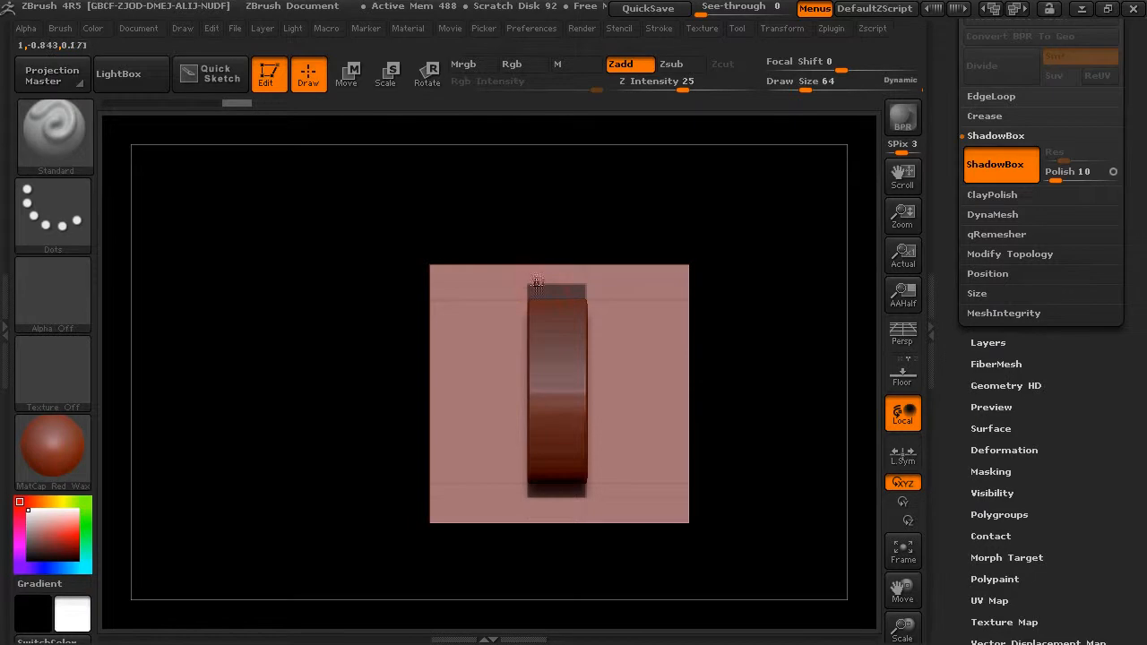
{"action": "left_click_drag", "start_coordinate": [653, 246], "coordinate": [596, 250]}
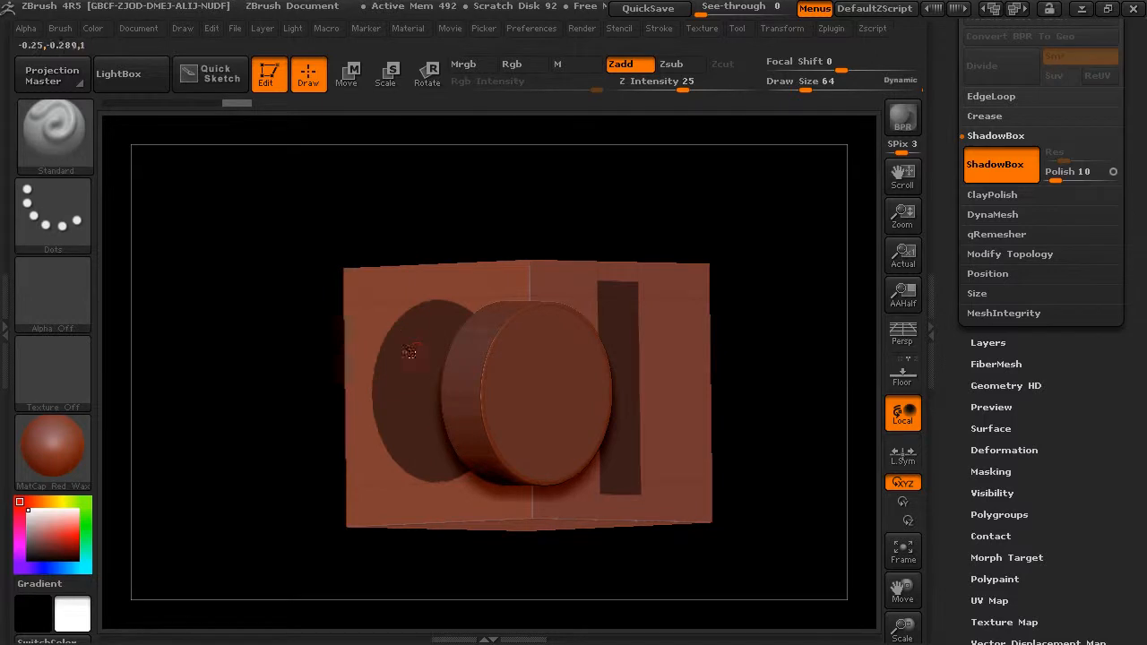
{"action": "left_click_drag", "start_coordinate": [555, 279], "coordinate": [745, 215]}
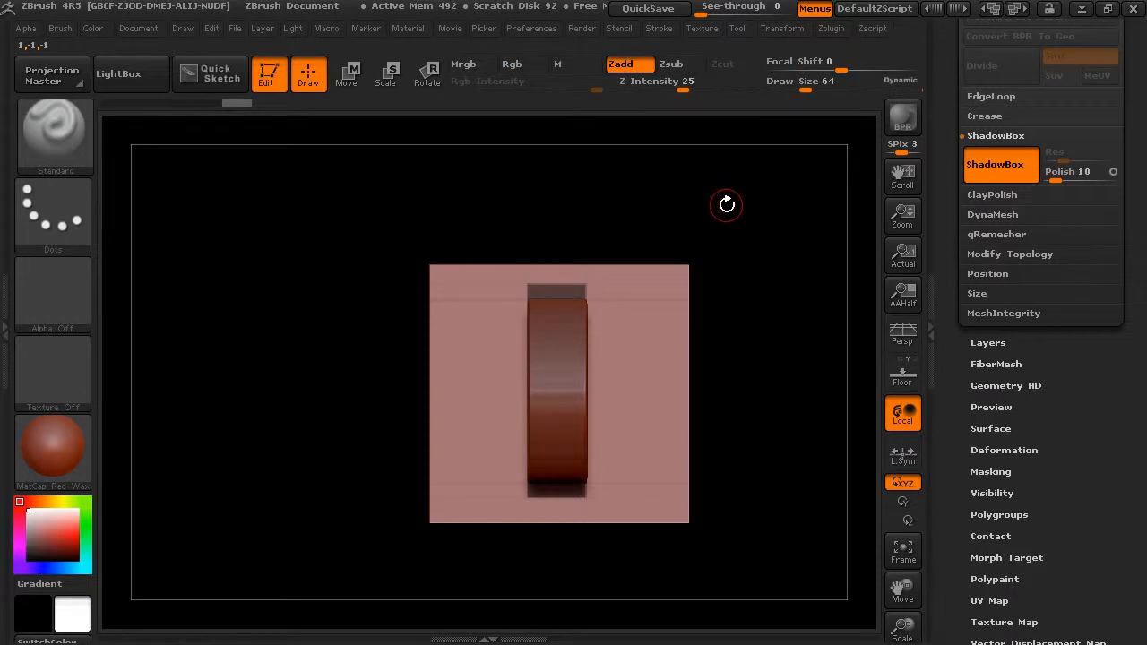
Subtract a small rectangle from the middle of the side mask's edge to cut a slot across the disc's face
{"action": "left_click_drag", "start_coordinate": [744, 194], "coordinate": [727, 354]}
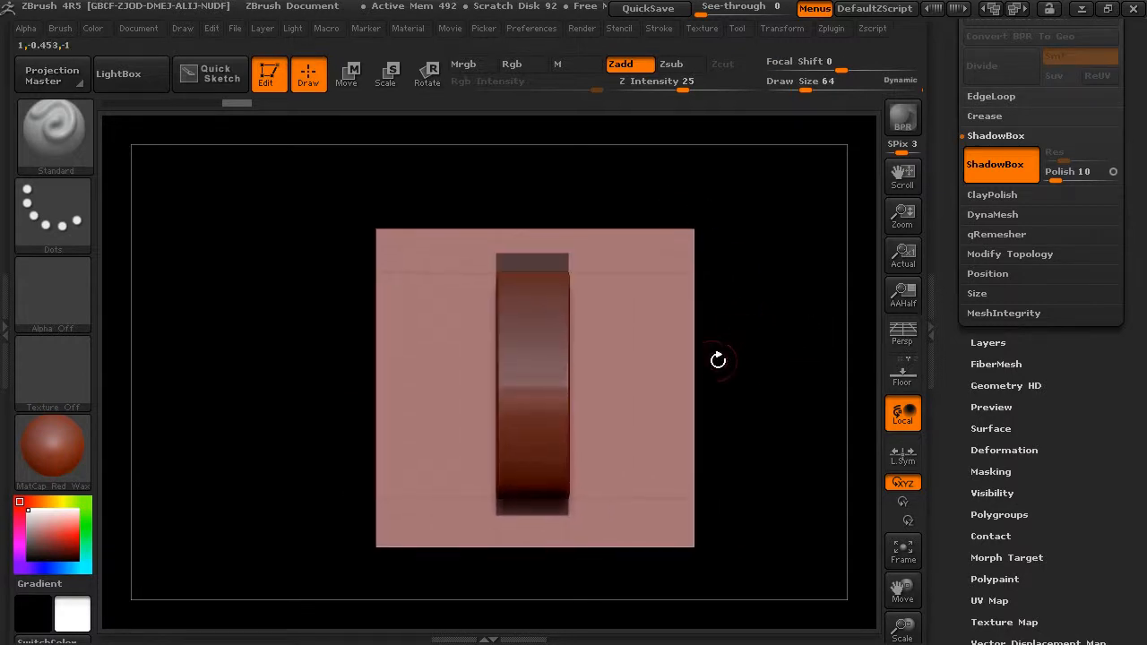
{"action": "key", "text": "ctrl"}
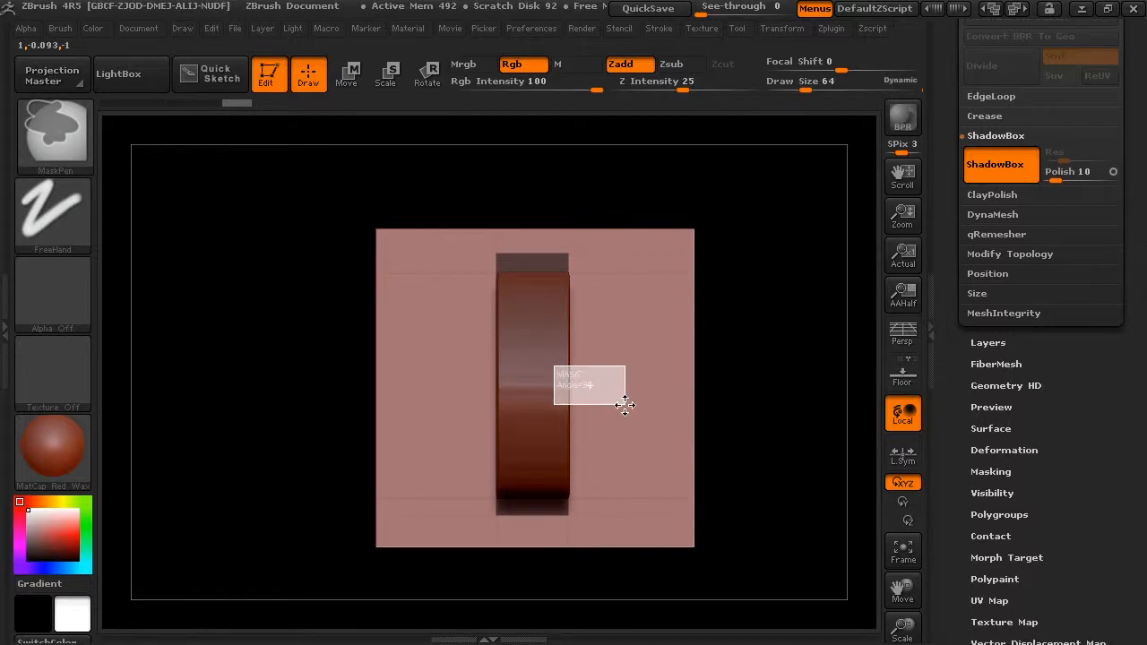
{"action": "mouse_move", "coordinate": [725, 404]}
{"action": "left_mouse_down"}
{"action": "mouse_move", "coordinate": [750, 364]}
{"action": "mouse_move", "coordinate": [700, 370]}
{"action": "mouse_move", "coordinate": [722, 379]}
{"action": "mouse_move", "coordinate": [768, 349]}
{"action": "mouse_move", "coordinate": [733, 336]}
{"action": "mouse_move", "coordinate": [781, 325]}
{"action": "mouse_move", "coordinate": [735, 317]}
{"action": "mouse_move", "coordinate": [761, 331]}
{"action": "mouse_move", "coordinate": [713, 267]}
{"action": "left_mouse_up"}
Subtract rectangles from the side mask's upper and lower corners to step the disc's top and bottom edges
{"action": "key", "text": "ctrl"}
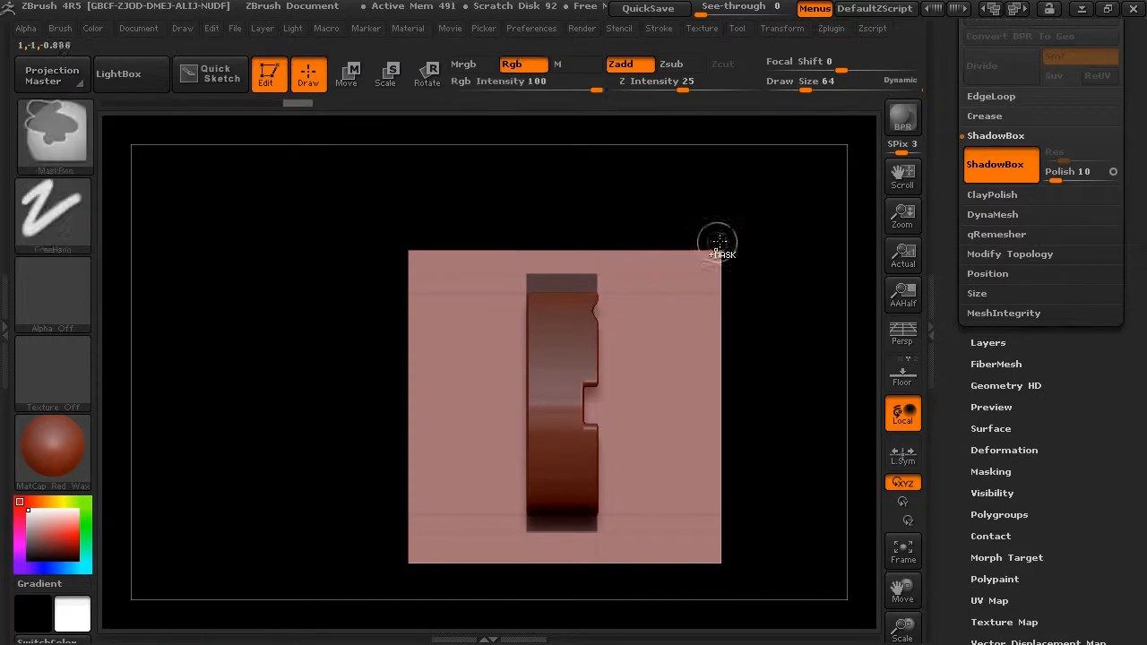
{"action": "mouse_move", "coordinate": [761, 237]}
{"action": "left_mouse_down", "text": "ctrl"}
{"action": "mouse_move", "coordinate": [664, 307]}
{"action": "mouse_move", "coordinate": [545, 302]}
{"action": "left_mouse_up", "text": "ctrl"}
{"action": "mouse_move", "coordinate": [724, 181]}
{"action": "left_mouse_down"}
{"action": "mouse_move", "coordinate": [642, 194]}
{"action": "mouse_move", "coordinate": [649, 212]}
{"action": "left_mouse_up"}
{"action": "mouse_move", "coordinate": [751, 368]}
{"action": "left_mouse_down", "text": "shift"}
{"action": "mouse_move", "coordinate": [763, 333]}
{"action": "mouse_move", "coordinate": [815, 358]}
{"action": "left_mouse_up", "text": "shift"}
{"action": "left_click_drag", "start_coordinate": [776, 475], "coordinate": [559, 441], "text": "ctrl"}
{"action": "left_click_drag", "start_coordinate": [831, 379], "coordinate": [747, 383]}
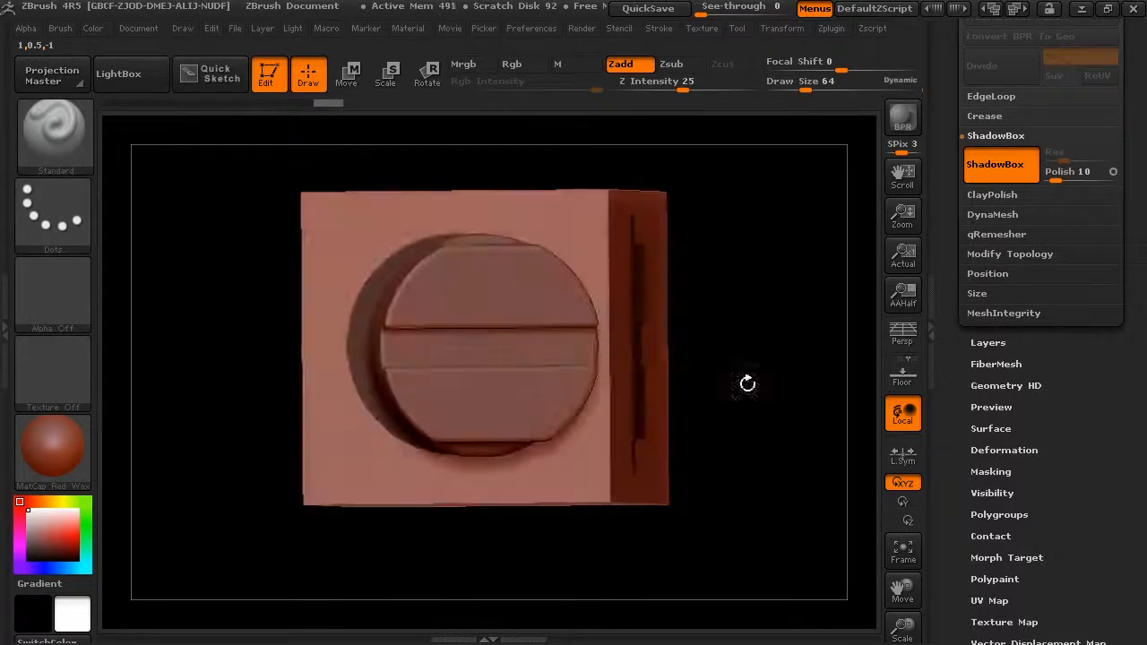
Turn off ShadowBox to keep the slotted disc as a standalone mesh
{"action": "left_click", "coordinate": [998, 178]}
{"action": "left_click_drag", "start_coordinate": [734, 343], "coordinate": [595, 287]}
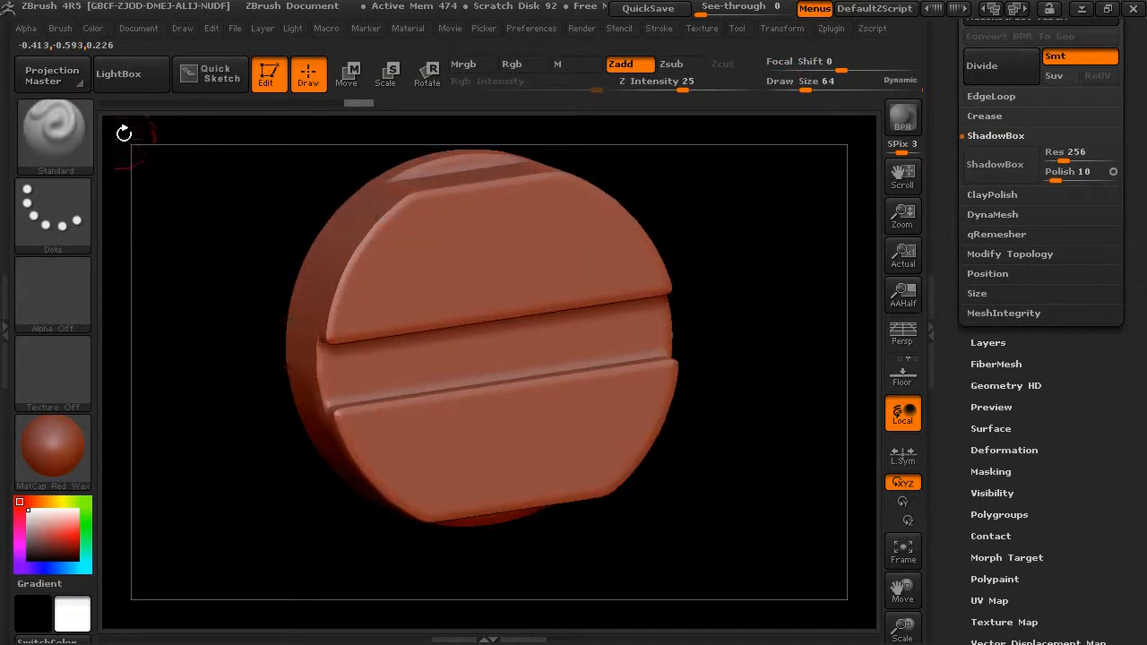
Clip the disc's outer rim from the front with a centered circle using the ClipCircleCenter brush
{"action": "mouse_move", "coordinate": [258, 289]}
{"action": "left_mouse_down"}
{"action": "mouse_move", "coordinate": [348, 313]}
{"action": "mouse_move", "coordinate": [243, 263]}
{"action": "mouse_move", "coordinate": [358, 260]}
{"action": "mouse_move", "coordinate": [307, 262]}
{"action": "mouse_move", "coordinate": [307, 283]}
{"action": "mouse_move", "coordinate": [246, 205]}
{"action": "mouse_move", "coordinate": [318, 243]}
{"action": "mouse_move", "coordinate": [303, 248]}
{"action": "mouse_move", "coordinate": [445, 220]}
{"action": "mouse_move", "coordinate": [679, 200]}
{"action": "mouse_move", "coordinate": [638, 189]}
{"action": "mouse_move", "coordinate": [599, 200]}
{"action": "mouse_move", "coordinate": [578, 239]}
{"action": "left_mouse_up"}
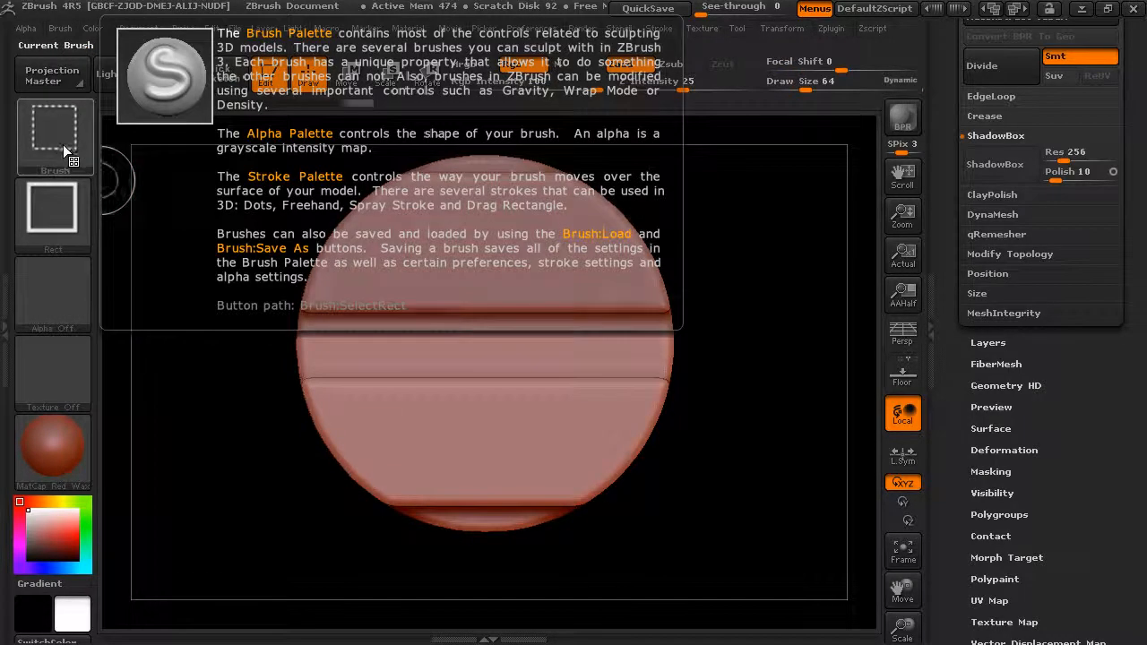
{"action": "left_click", "coordinate": [63, 143], "text": "ctrl+shift"}
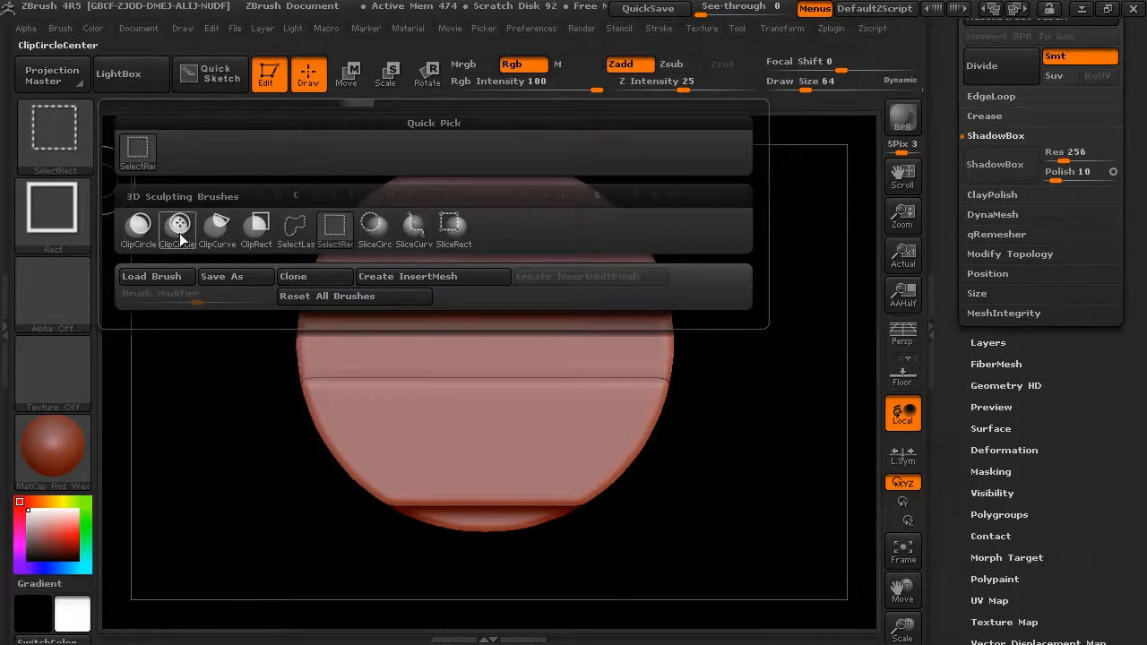
{"action": "left_click", "coordinate": [182, 239], "text": "ctrl+shift"}
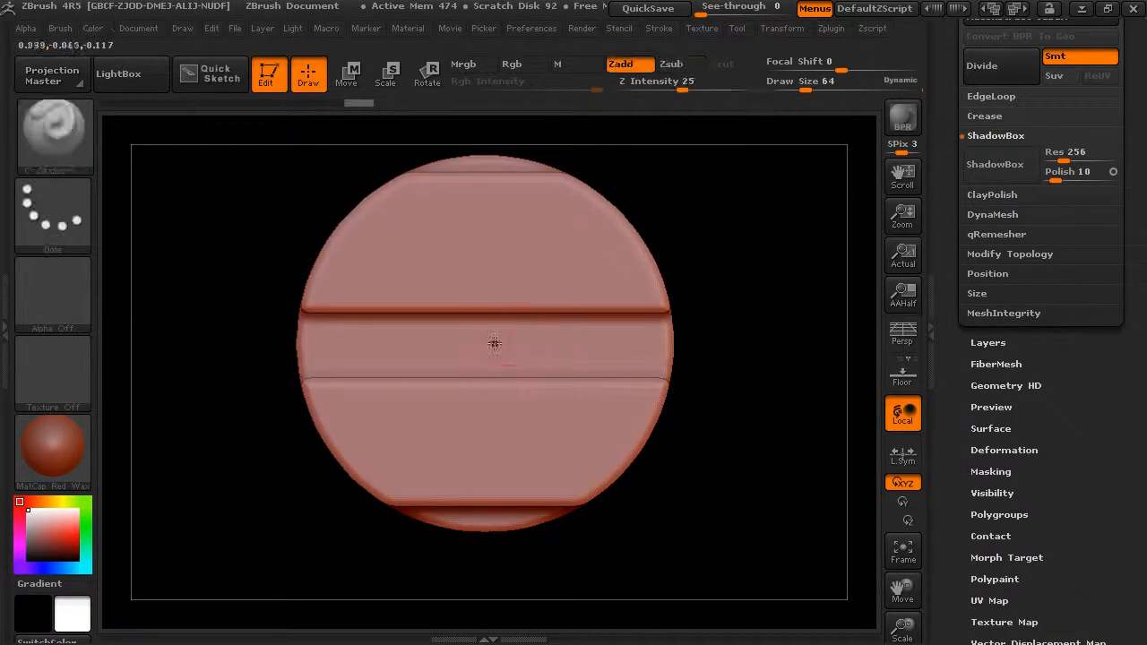
{"action": "left_click_drag", "start_coordinate": [475, 345], "coordinate": [657, 521], "text": "ctrl+shift"}
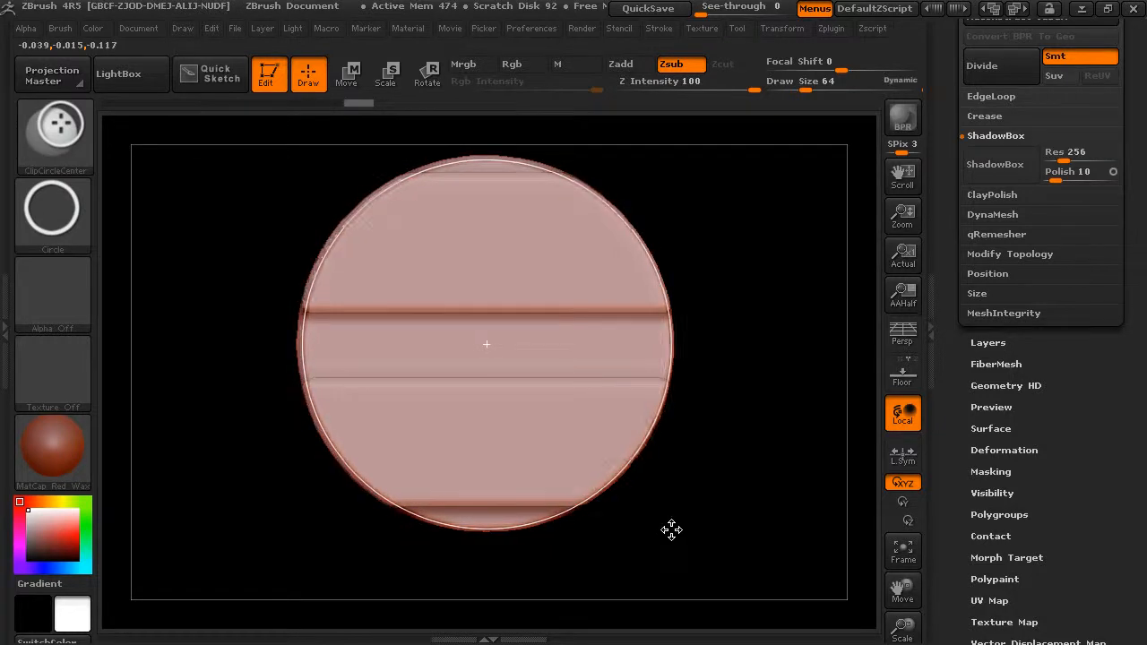
{"action": "left_click_drag", "start_coordinate": [670, 529], "coordinate": [666, 532], "text": "ctrl+shift"}
{"action": "mouse_move", "coordinate": [724, 463]}
{"action": "left_mouse_down"}
{"action": "mouse_move", "coordinate": [722, 394]}
{"action": "mouse_move", "coordinate": [687, 351]}
{"action": "mouse_move", "coordinate": [694, 310]}
{"action": "mouse_move", "coordinate": [536, 265]}
{"action": "left_mouse_up"}
{"action": "left_click_drag", "start_coordinate": [552, 349], "coordinate": [578, 224]}
{"action": "left_click_drag", "start_coordinate": [706, 292], "coordinate": [567, 338]}
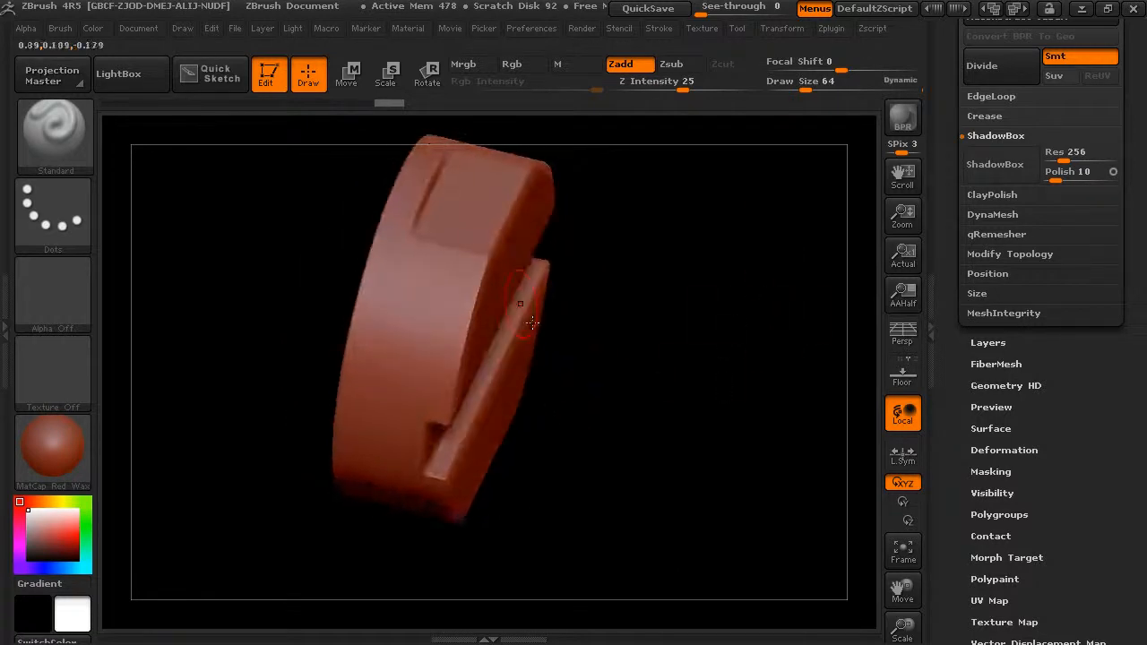
Clip the disc's flat faces from the side with a rectangle around its profile using the ClipRect brush
{"action": "left_click_drag", "start_coordinate": [509, 394], "coordinate": [545, 299]}
{"action": "left_click", "coordinate": [77, 155]}
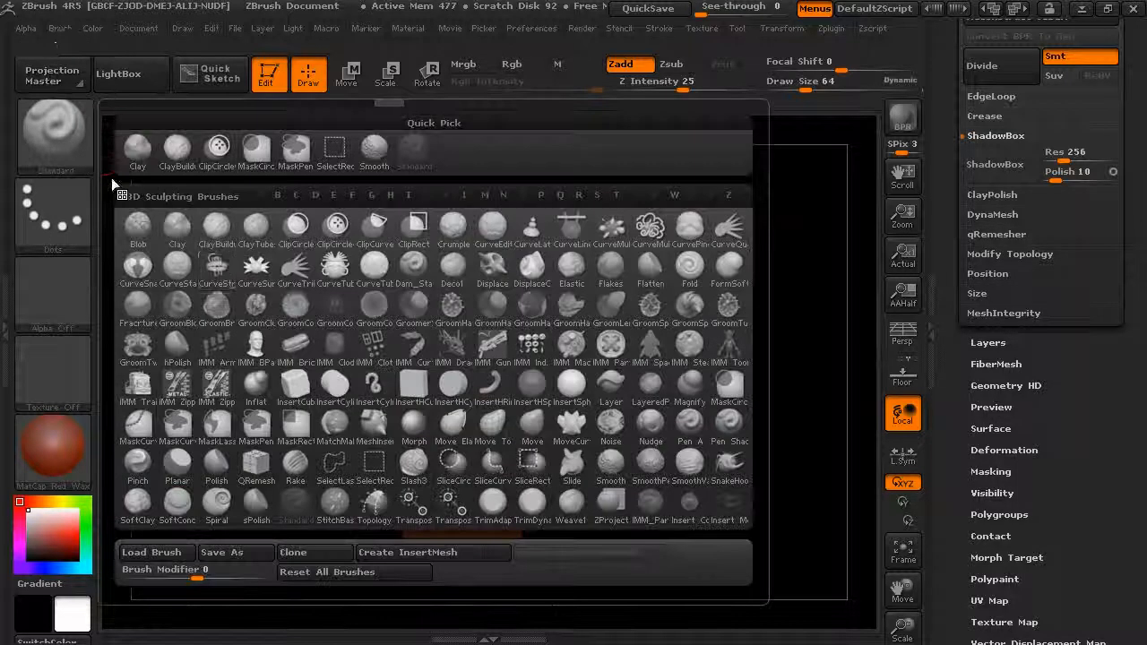
{"action": "left_click", "coordinate": [71, 144], "text": "ctrl+shift"}
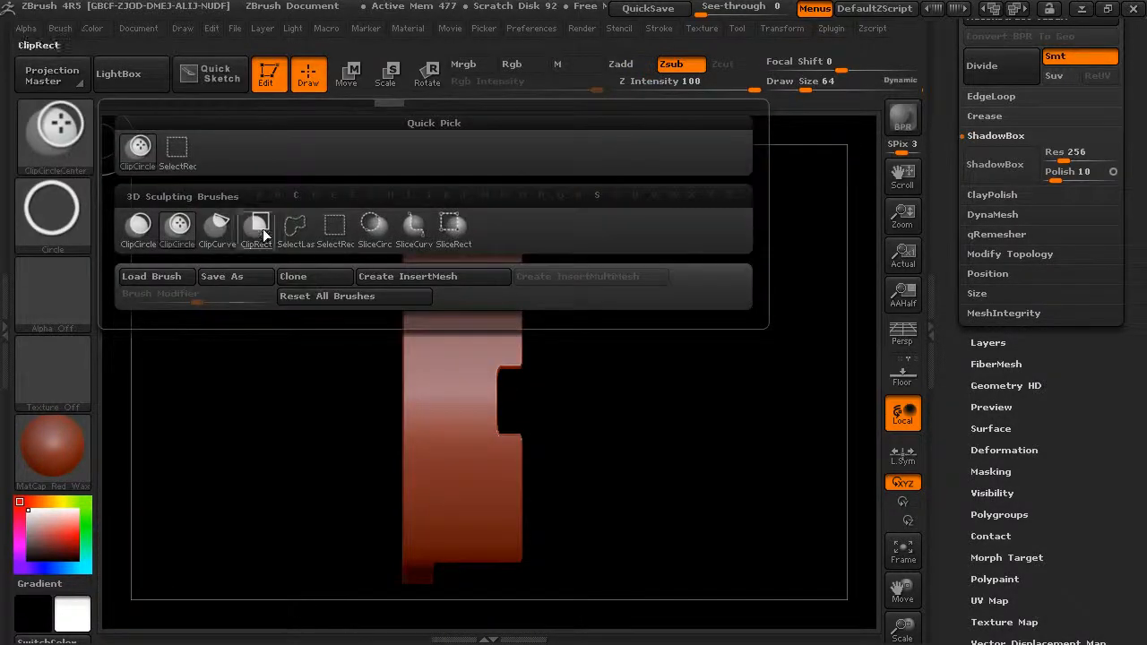
{"action": "left_click", "coordinate": [257, 240], "text": "ctrl+shift"}
{"action": "mouse_move", "coordinate": [645, 358]}
{"action": "left_mouse_down", "text": "alt"}
{"action": "mouse_move", "coordinate": [668, 379]}
{"action": "mouse_move", "coordinate": [703, 245]}
{"action": "left_mouse_up", "text": "alt"}
{"action": "mouse_move", "coordinate": [717, 153]}
{"action": "left_mouse_down", "text": "ctrl+shift"}
{"action": "mouse_move", "coordinate": [589, 474]}
{"action": "mouse_move", "coordinate": [499, 627]}
{"action": "mouse_move", "coordinate": [384, 597]}
{"action": "left_mouse_up", "text": "ctrl+shift"}
Examine the clipped disc's edges and slot from several angles
{"action": "left_click_drag", "start_coordinate": [546, 384], "coordinate": [481, 350]}
{"action": "left_click_drag", "start_coordinate": [694, 340], "coordinate": [834, 308]}
{"action": "left_click_drag", "start_coordinate": [680, 334], "coordinate": [661, 356], "text": "alt"}
{"action": "mouse_move", "coordinate": [571, 353]}
{"action": "left_mouse_down"}
{"action": "mouse_move", "coordinate": [709, 320]}
{"action": "mouse_move", "coordinate": [666, 335]}
{"action": "mouse_move", "coordinate": [751, 341]}
{"action": "mouse_move", "coordinate": [719, 318]}
{"action": "mouse_move", "coordinate": [756, 225]}
{"action": "mouse_move", "coordinate": [709, 267]}
{"action": "mouse_move", "coordinate": [741, 331]}
{"action": "left_mouse_up"}
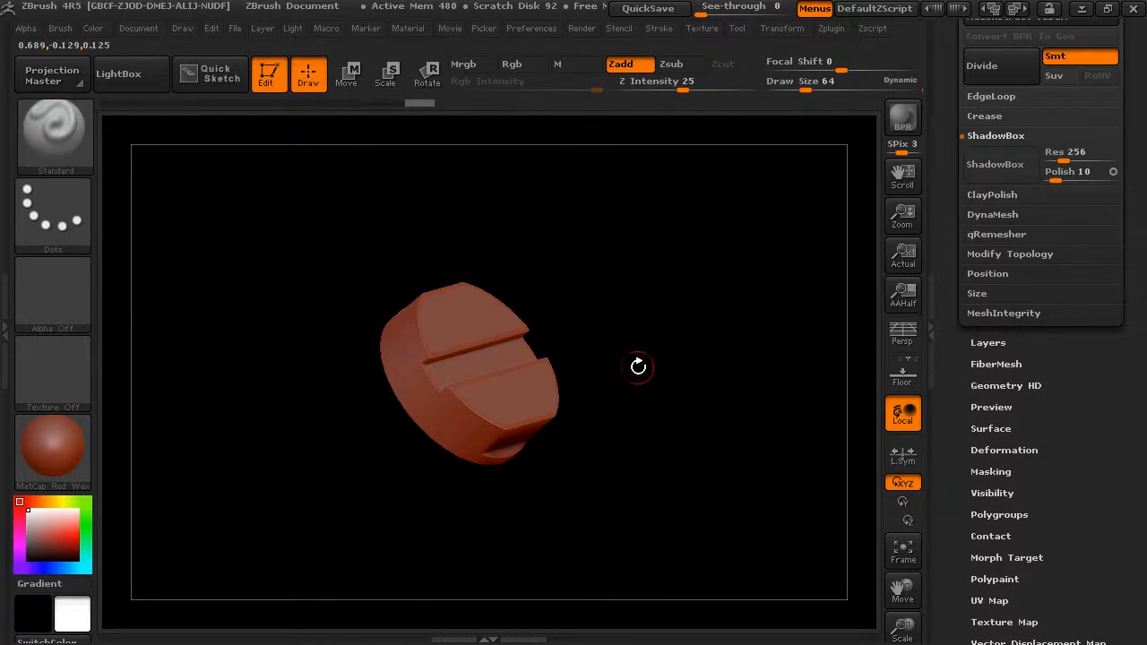
{"action": "left_click_drag", "start_coordinate": [671, 335], "coordinate": [706, 393]}
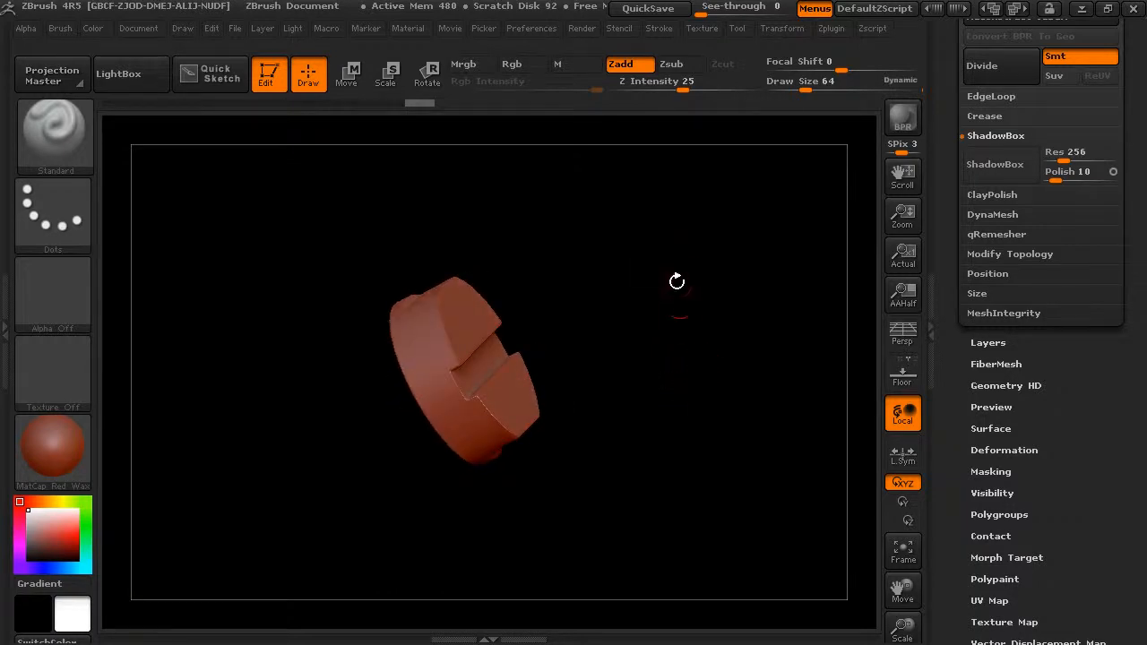
{"action": "left_click_drag", "start_coordinate": [632, 333], "coordinate": [605, 336]}
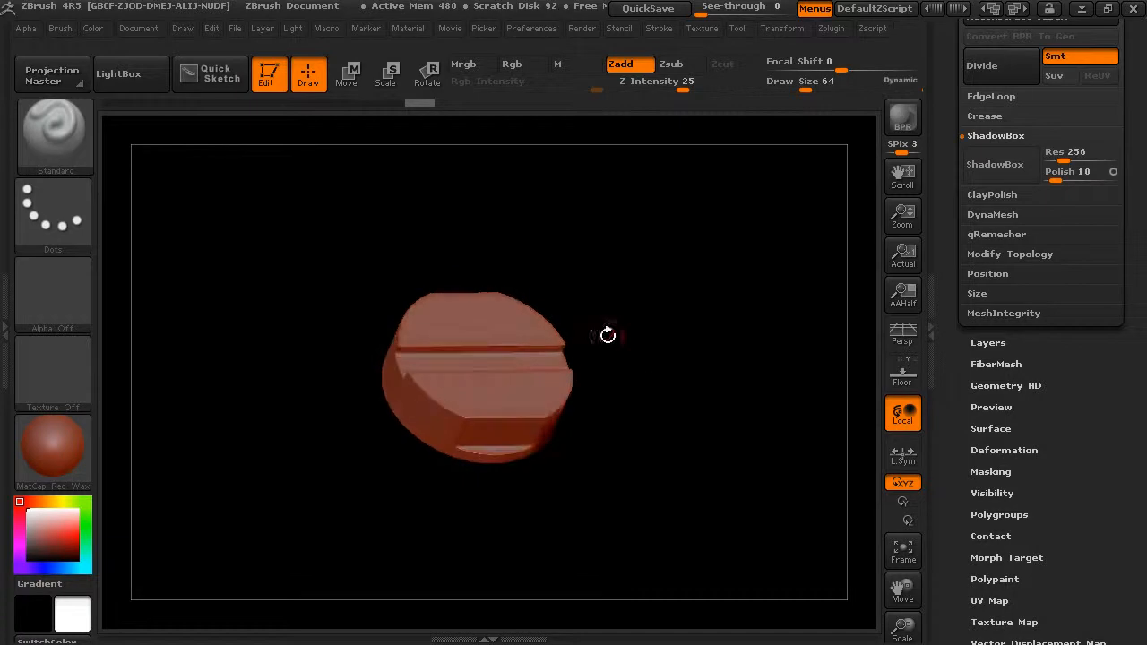